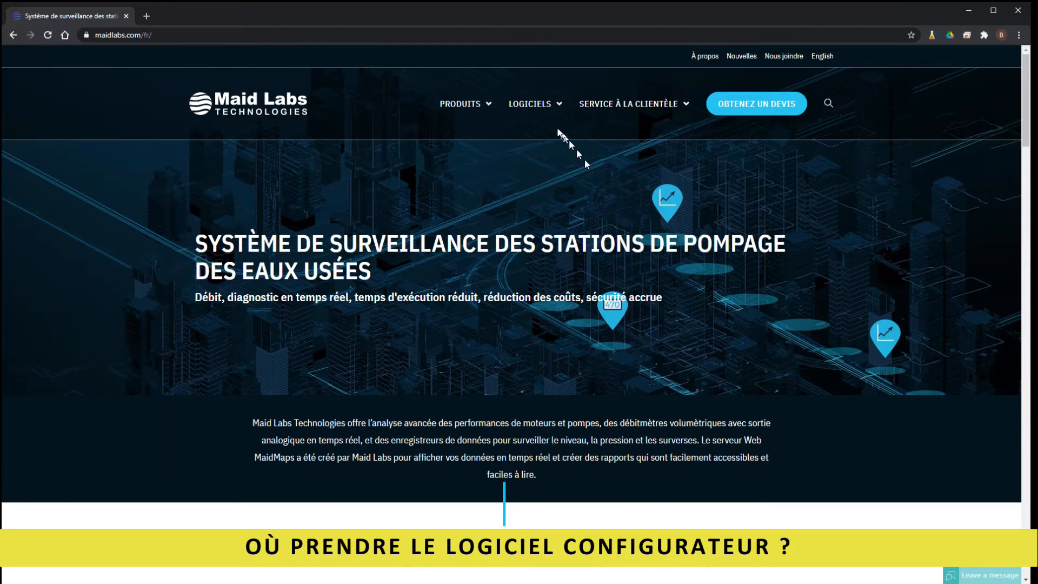
Open the Configurateur software page on the Maid Labs website and download the product configurator.
mouse_move(530, 105)
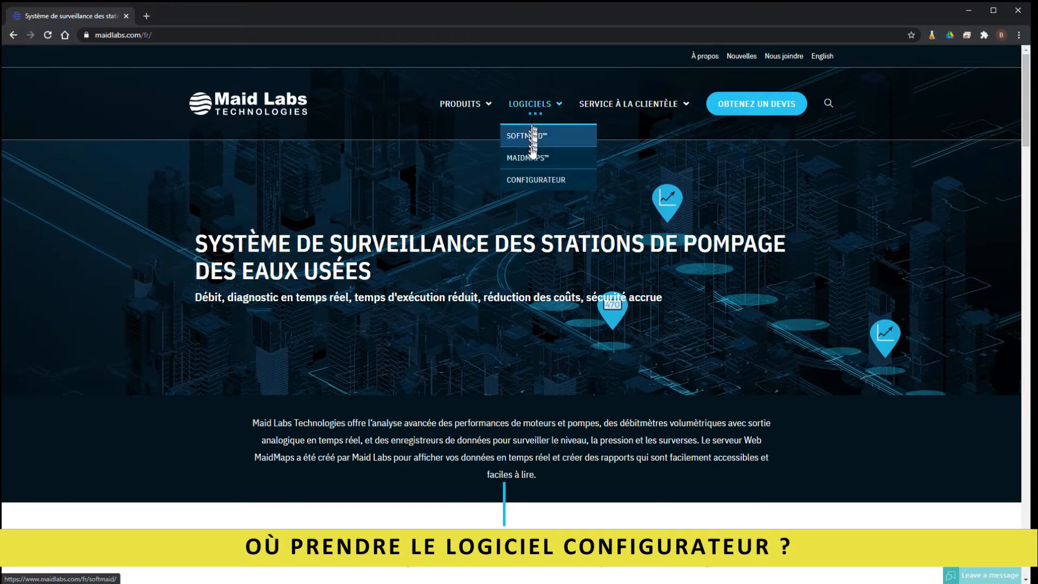
click(527, 181)
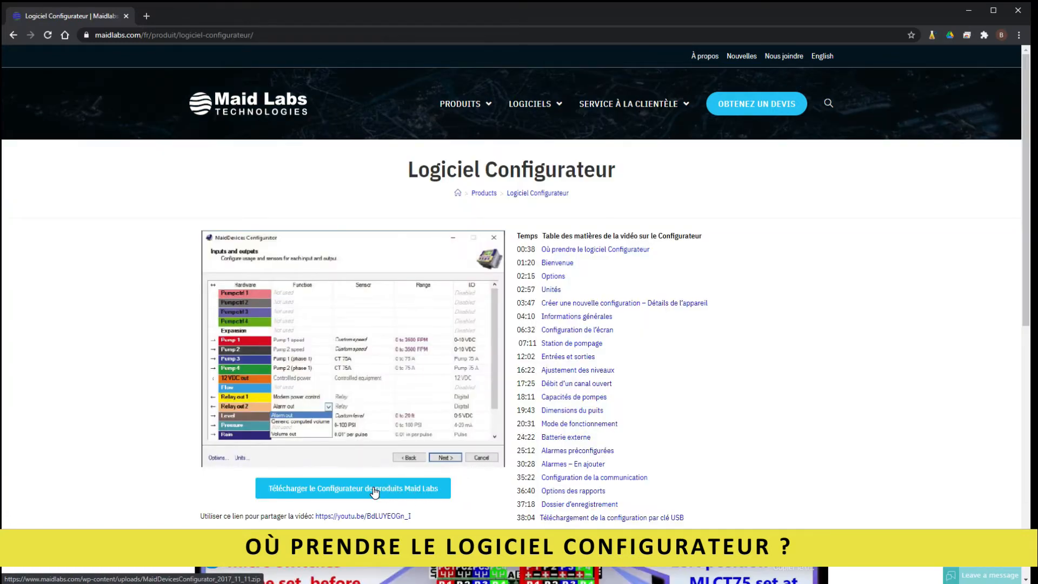
click(340, 489)
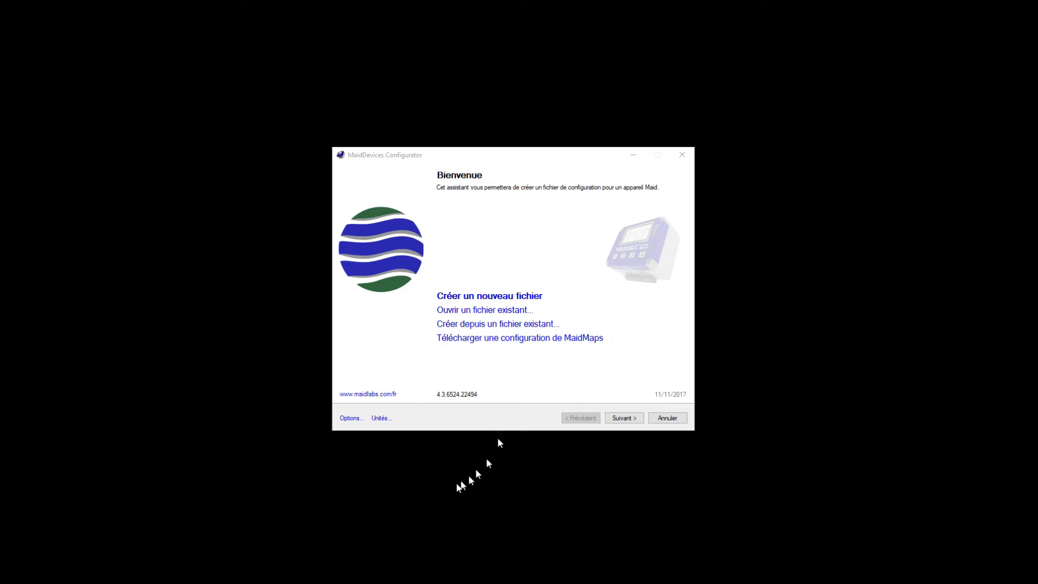
Open the Configurateur Maid options in MaidDevices Configurator and make sure the Alarmes prédéfinies page preference is enabled.
click(350, 419)
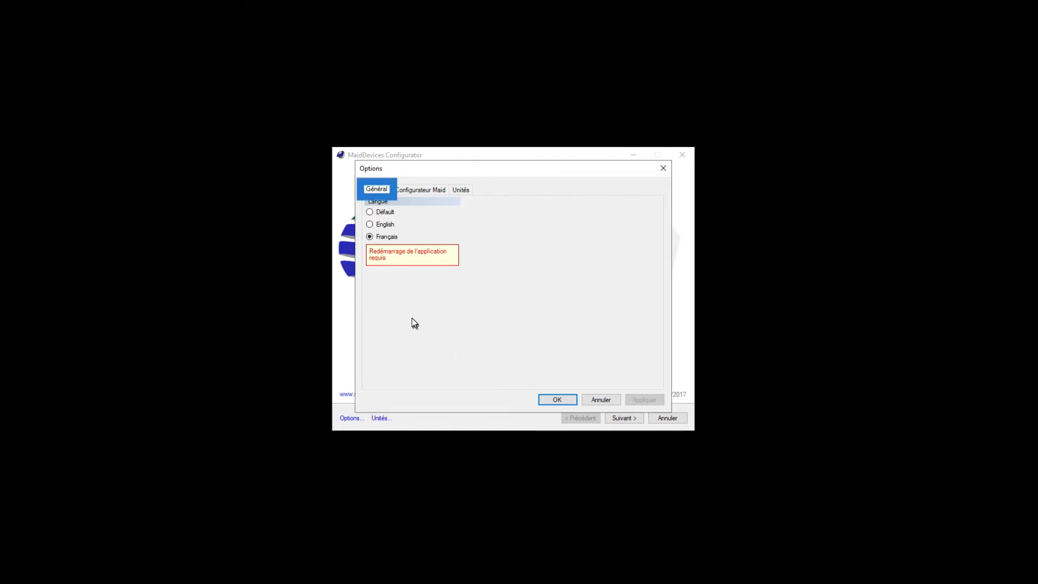
click(422, 190)
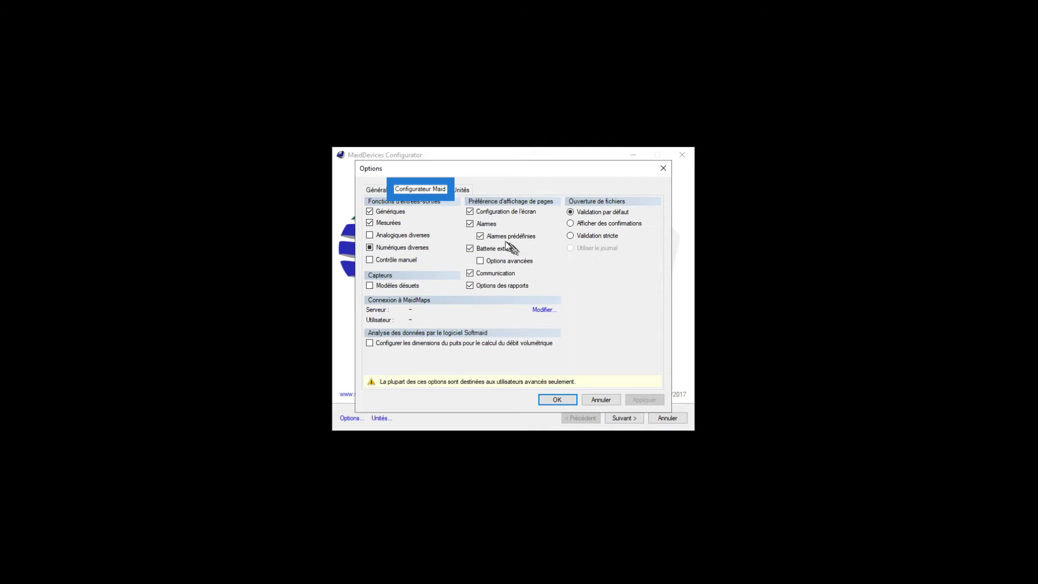
click(481, 236)
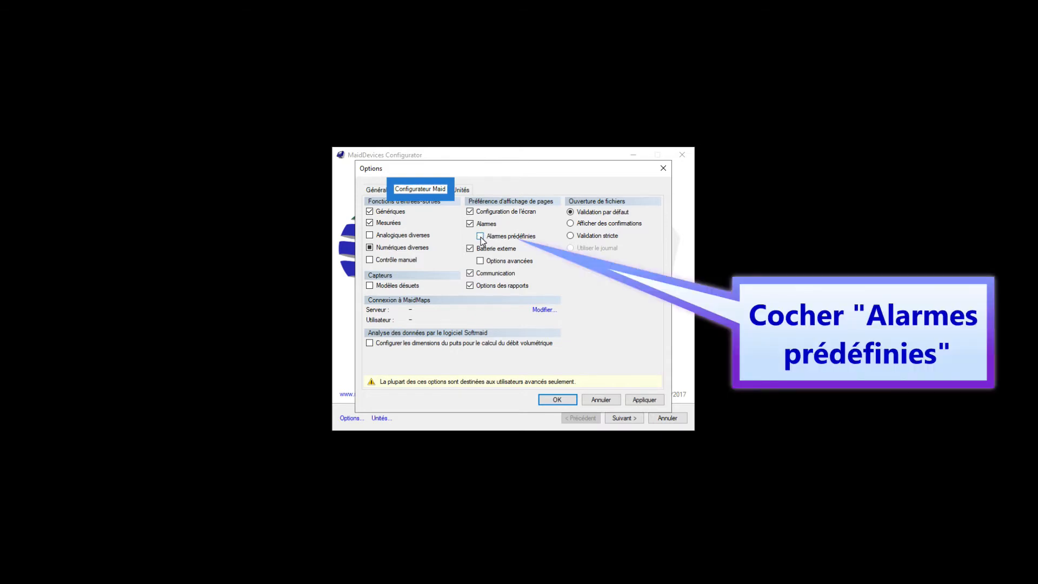
click(481, 236)
Apply the international units preset with length in Mètres [m] and accept the options.
click(461, 190)
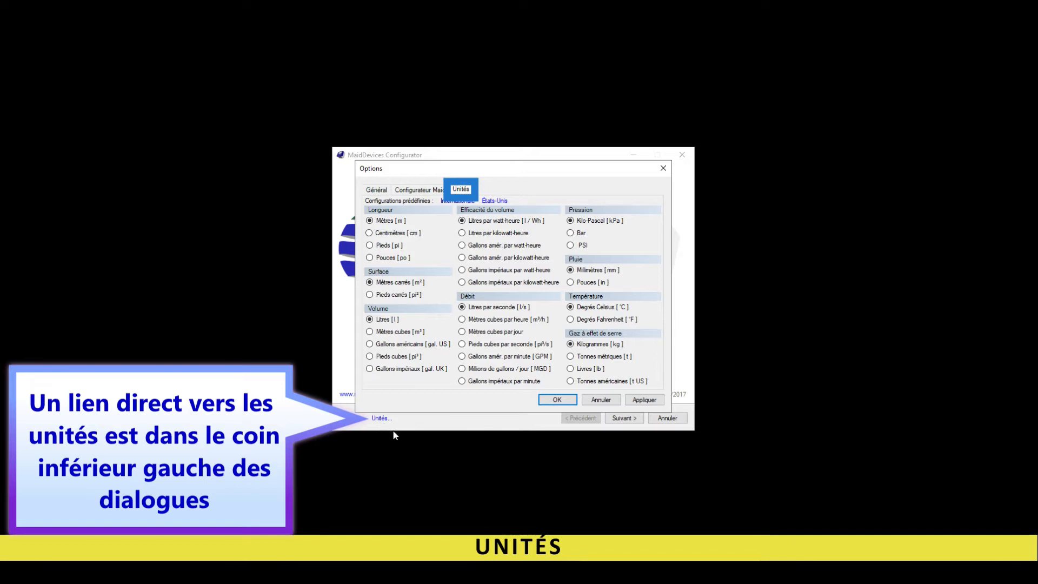
click(501, 201)
click(454, 201)
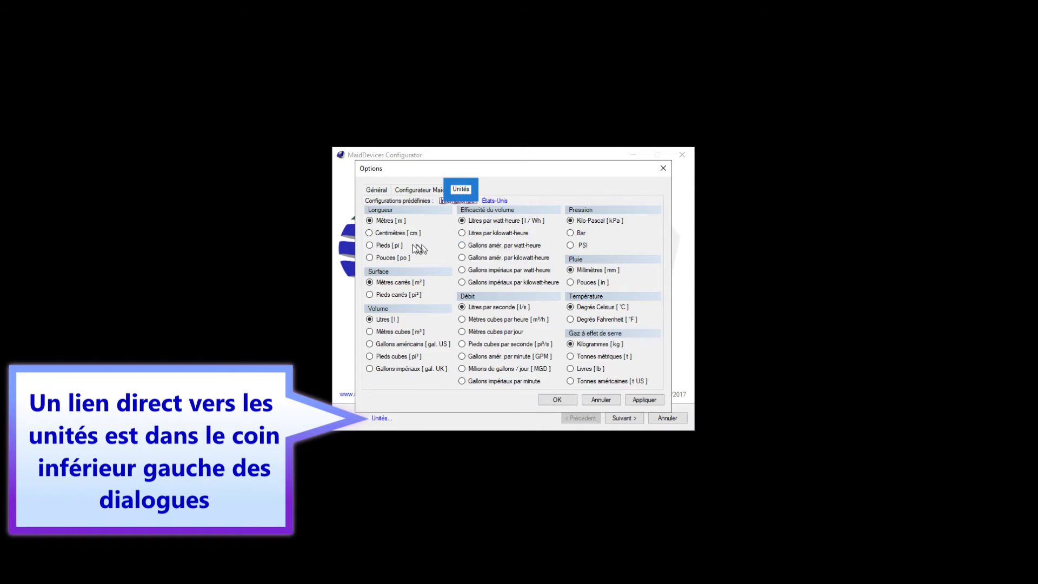
click(369, 245)
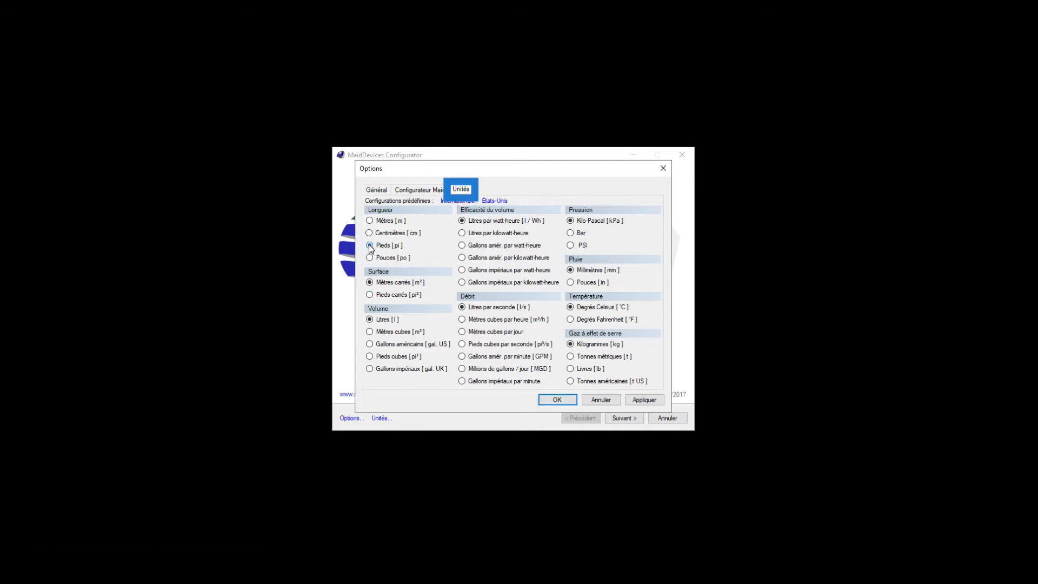
click(369, 221)
key(Return)
Create a new configuration file for a Volucalc Hybrid device with serial number 100.
click(499, 297)
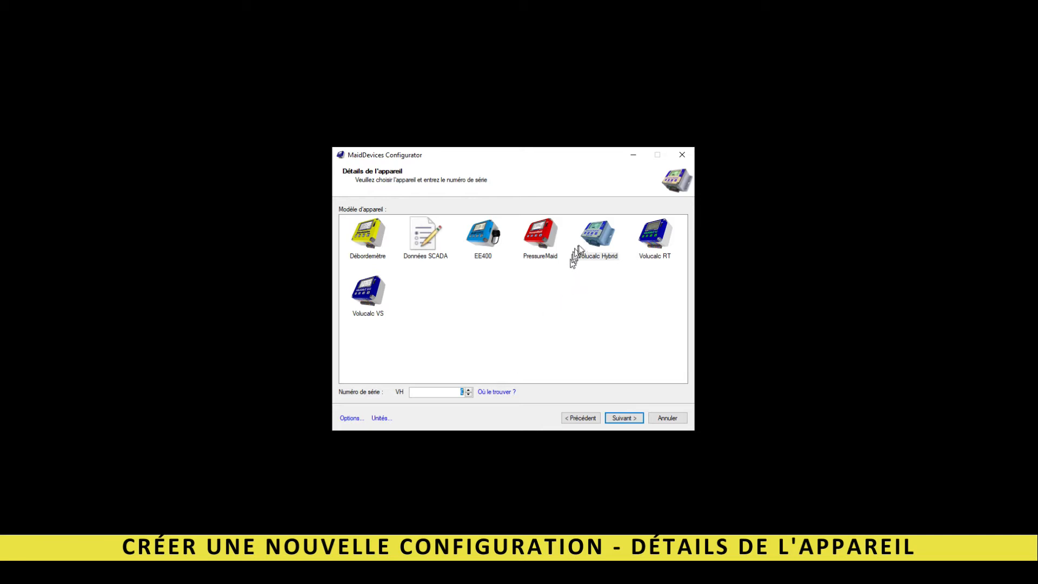
click(599, 241)
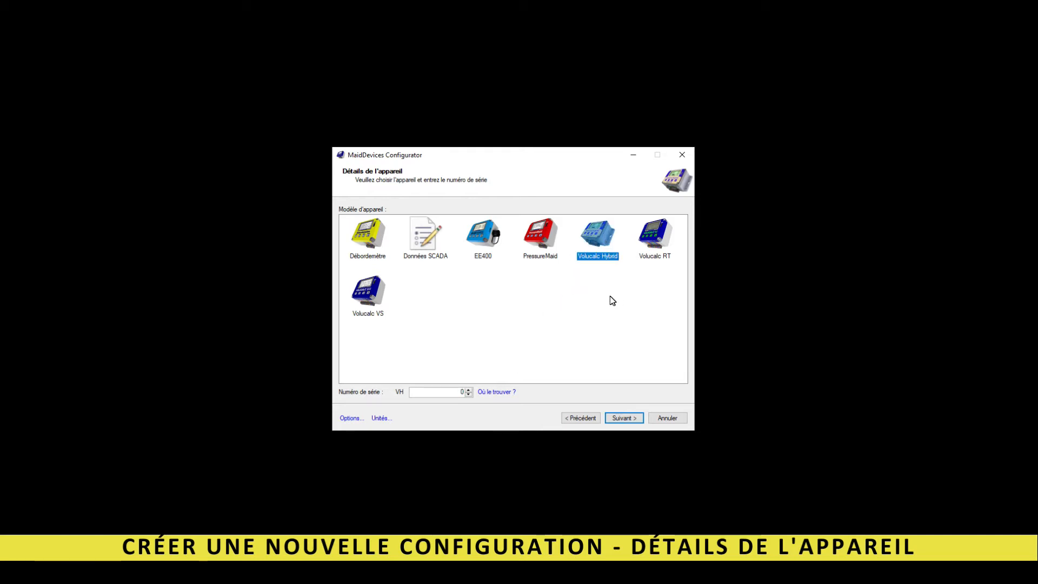
click(442, 391)
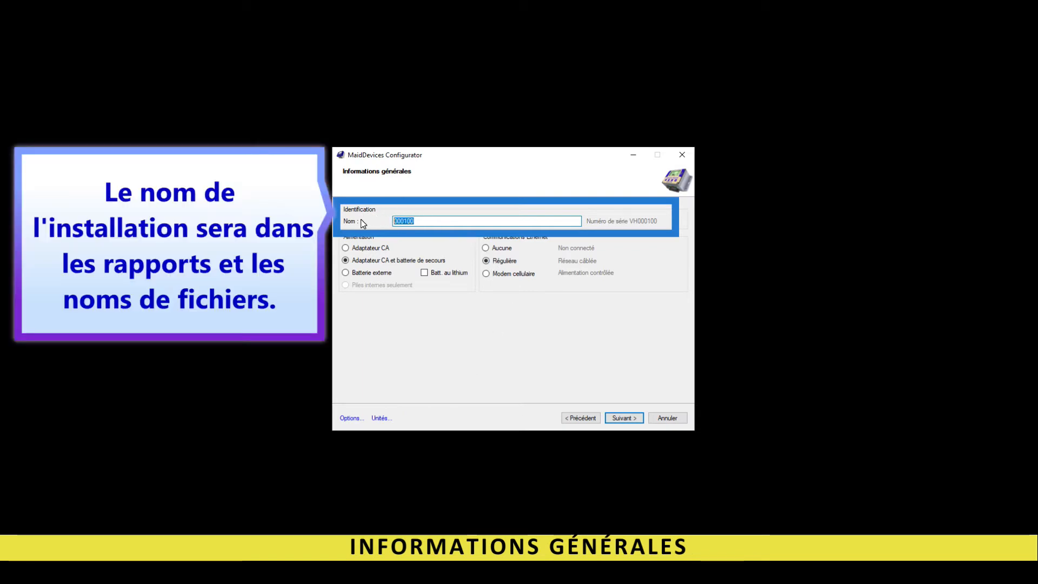
Name the installation SP 123 and set its power supply to Adaptateur CA et batterie de secours with Batt. au lithium enabled.
text(SP 123)
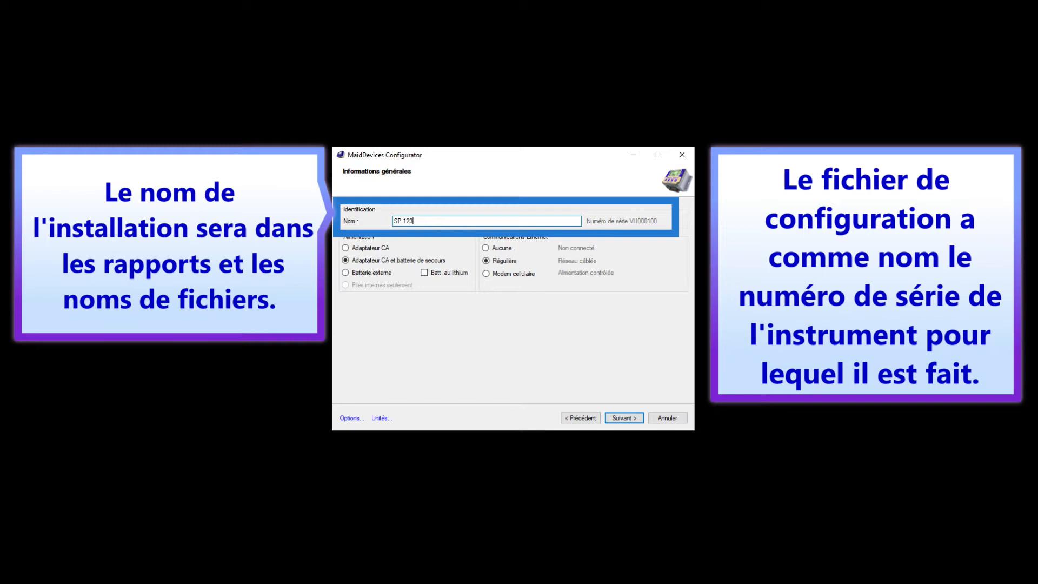
click(345, 247)
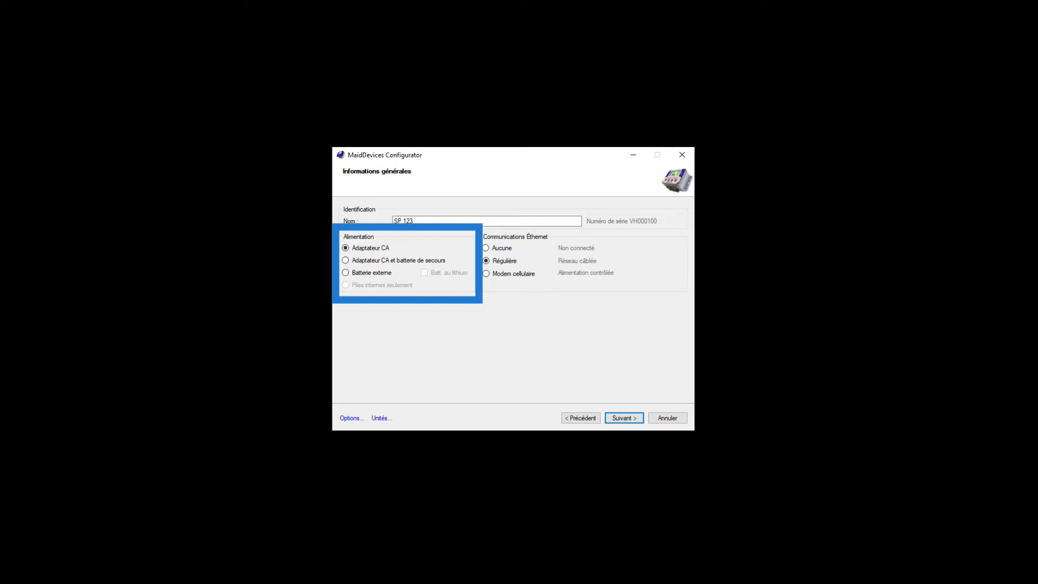
click(350, 260)
click(345, 272)
click(424, 273)
click(345, 260)
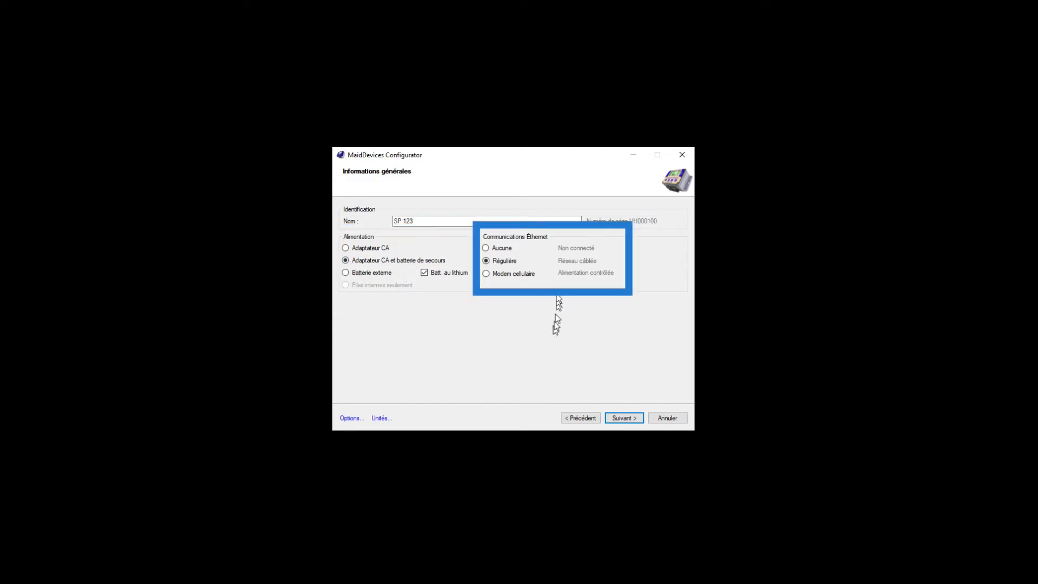
Set the device's Ethernet communications to Modem cellulaire after going through the Aucune and Régulière options.
click(486, 248)
click(486, 260)
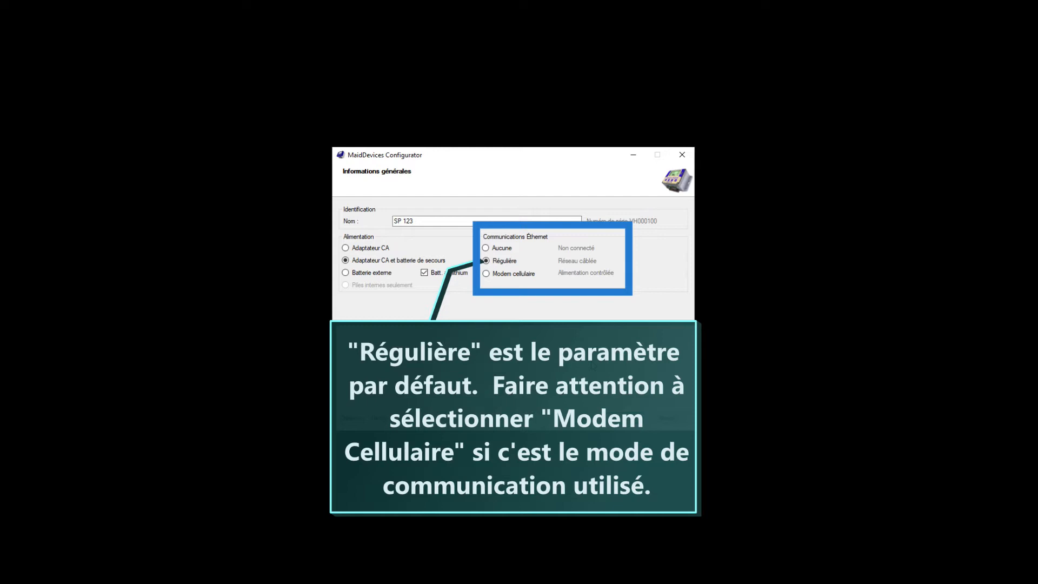
click(486, 275)
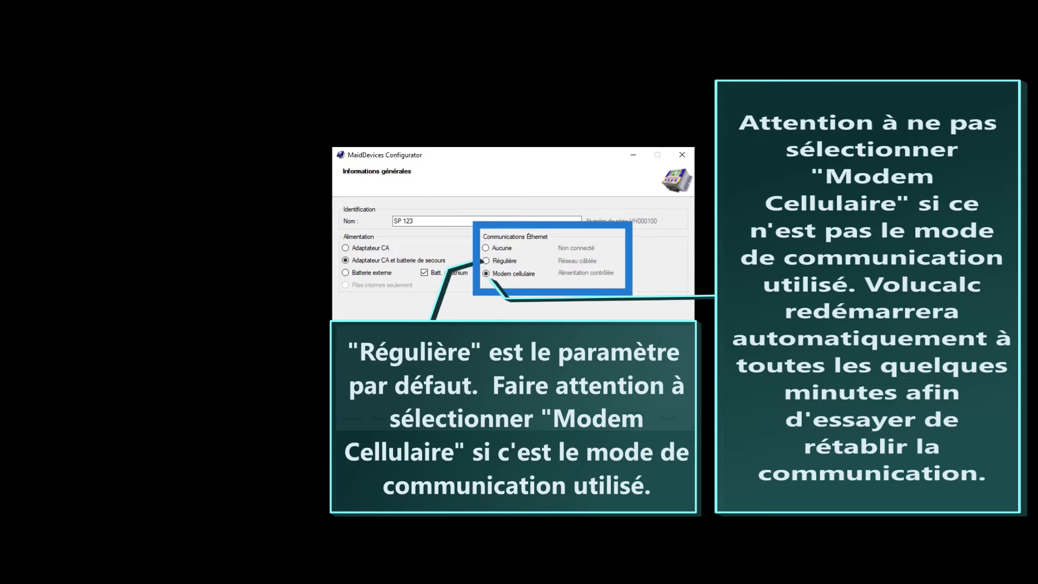
click(486, 261)
click(486, 274)
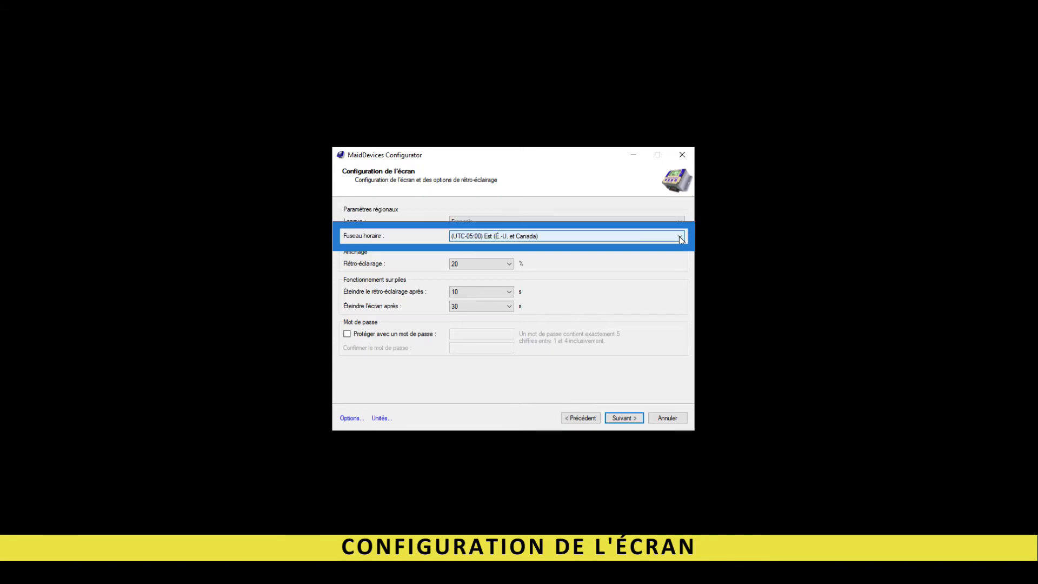
Configure the screen with 60 % backlight, backlight off after 30 s and screen off after 300 s, and continue to the pump station settings.
click(509, 264)
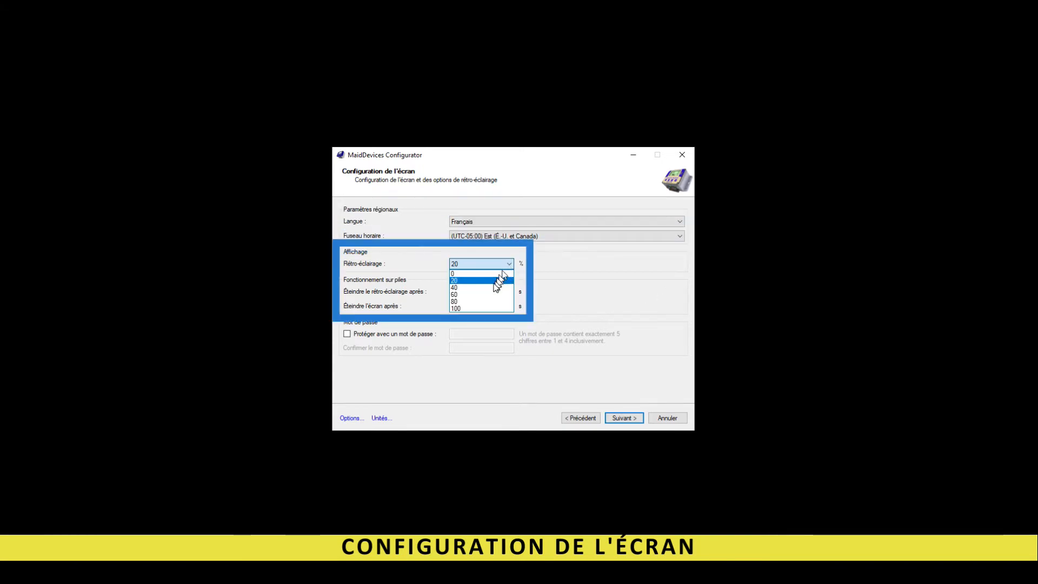
click(493, 294)
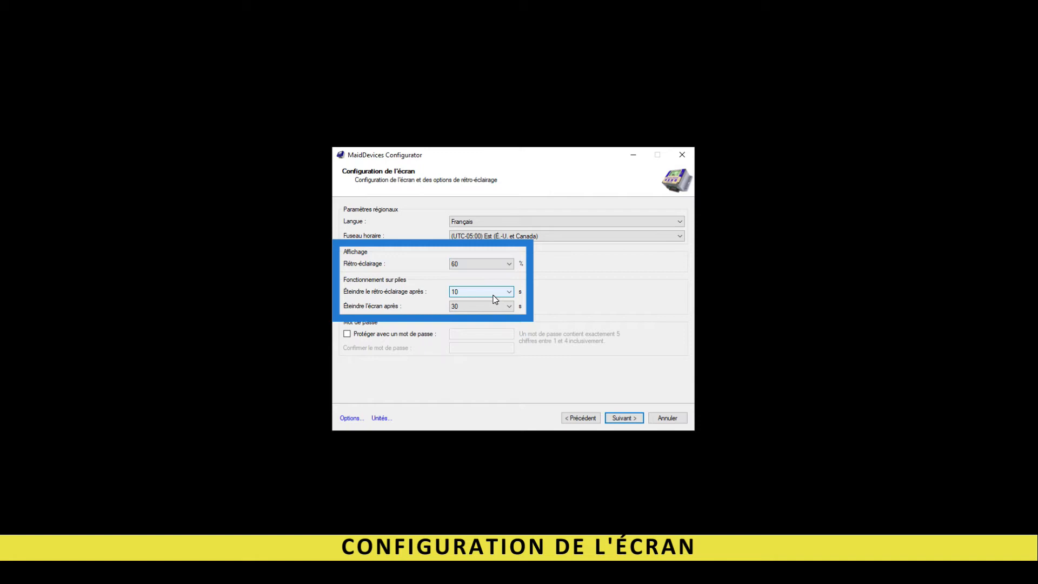
click(509, 293)
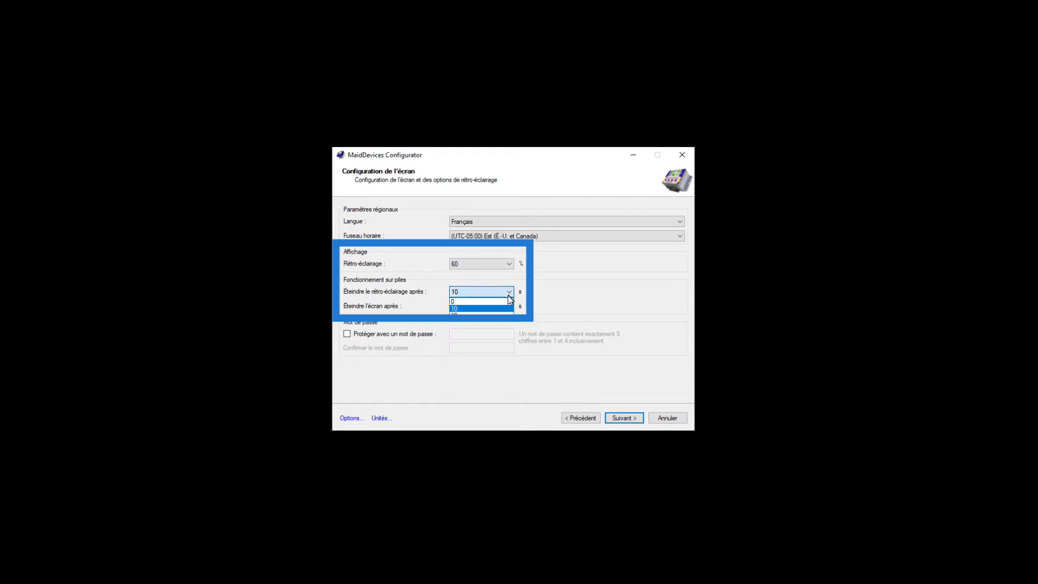
click(509, 314)
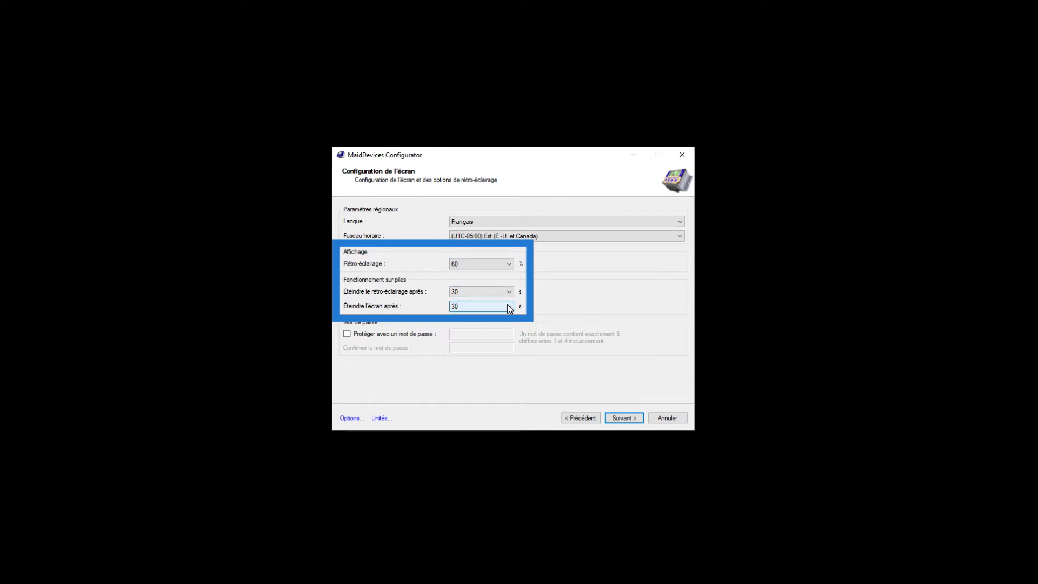
click(508, 306)
click(504, 339)
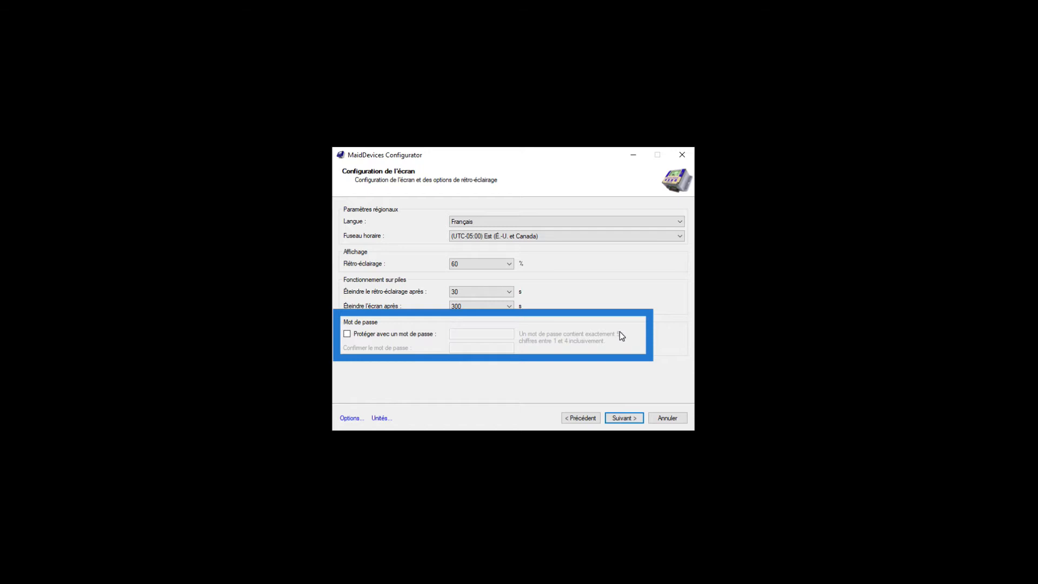
click(625, 419)
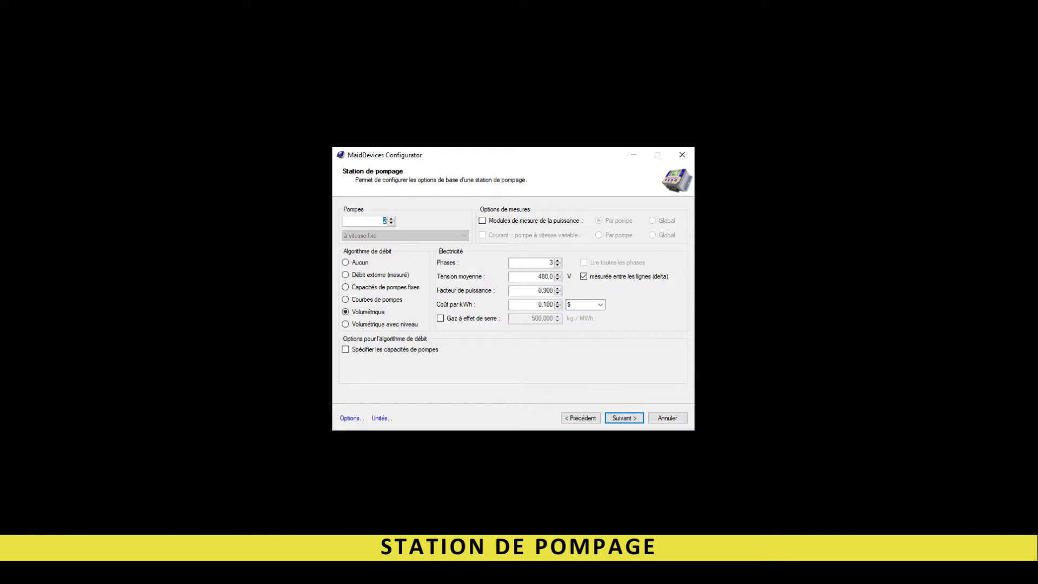
Set the number of pumps to 2 and leave Modules de mesure de la puissance disabled.
click(392, 223)
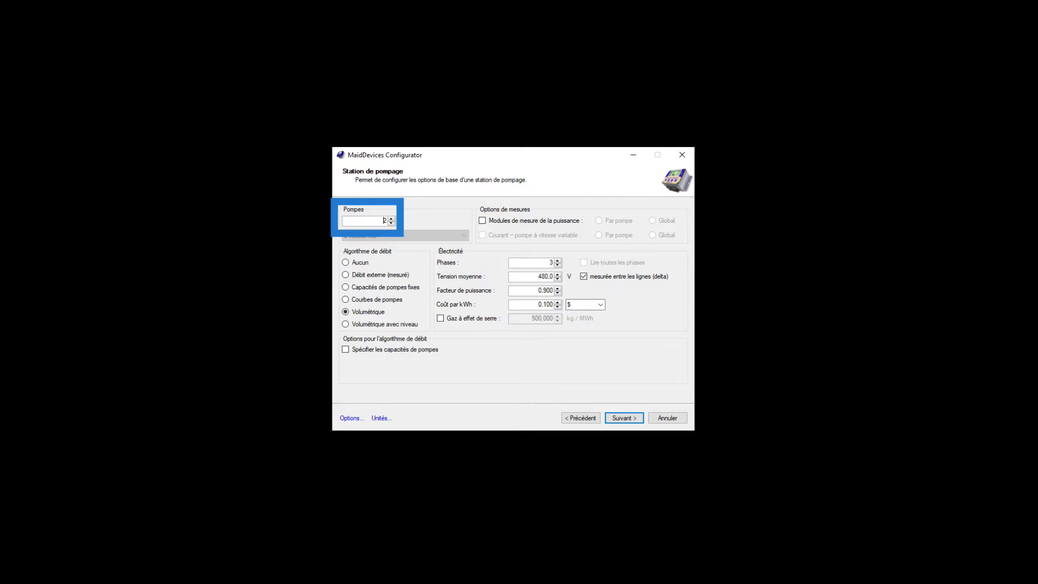
click(482, 221)
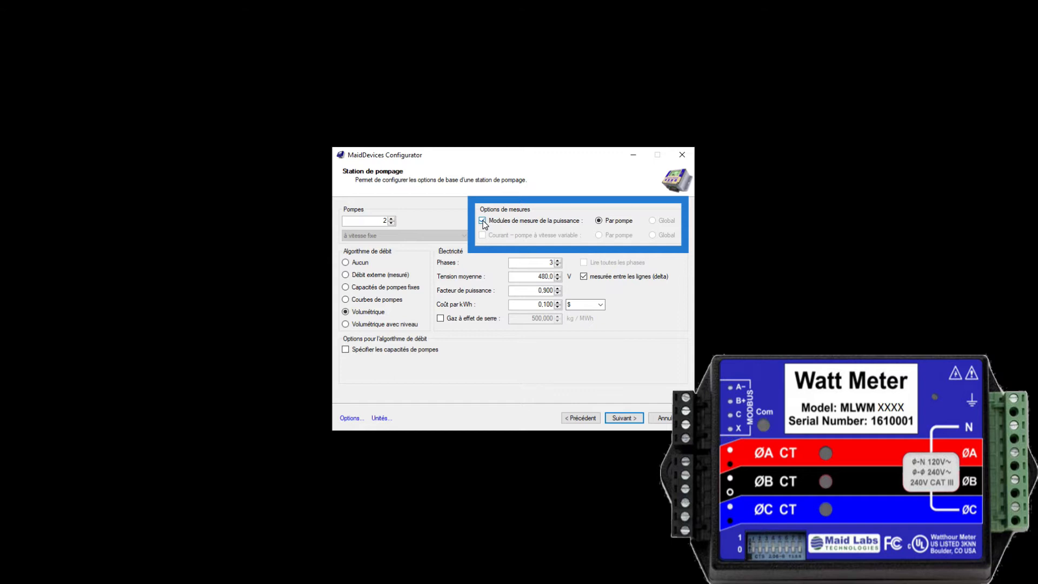
click(482, 221)
Go through the flow algorithm choices and set the algorithm to Volumétrique avec niveau.
click(346, 262)
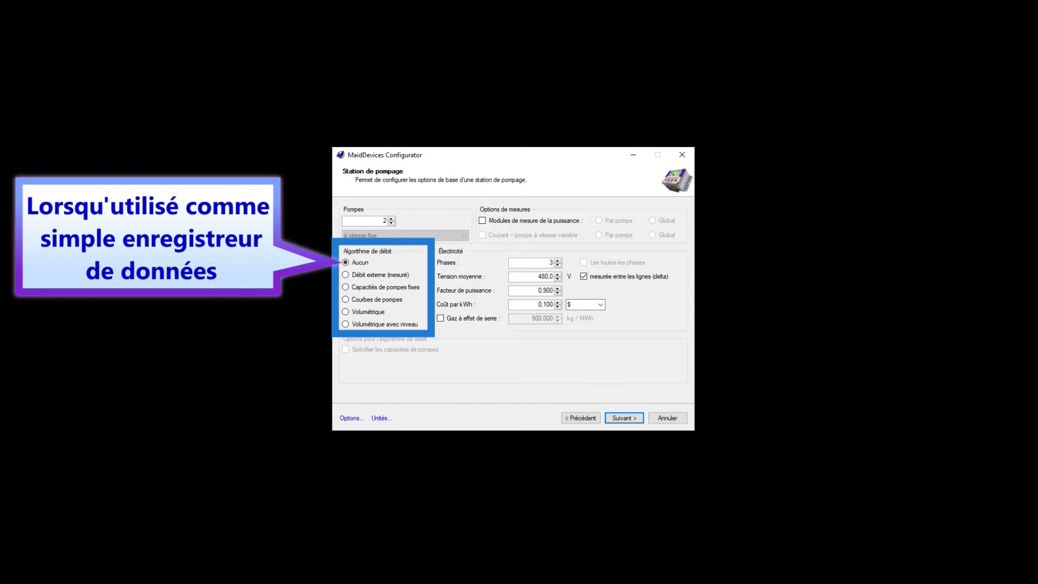
click(345, 275)
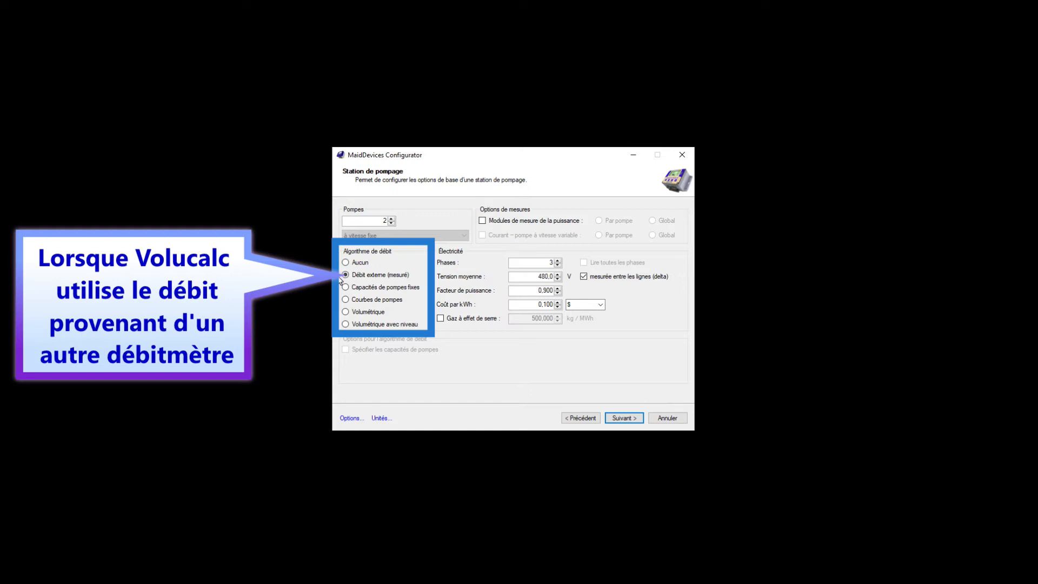
click(343, 287)
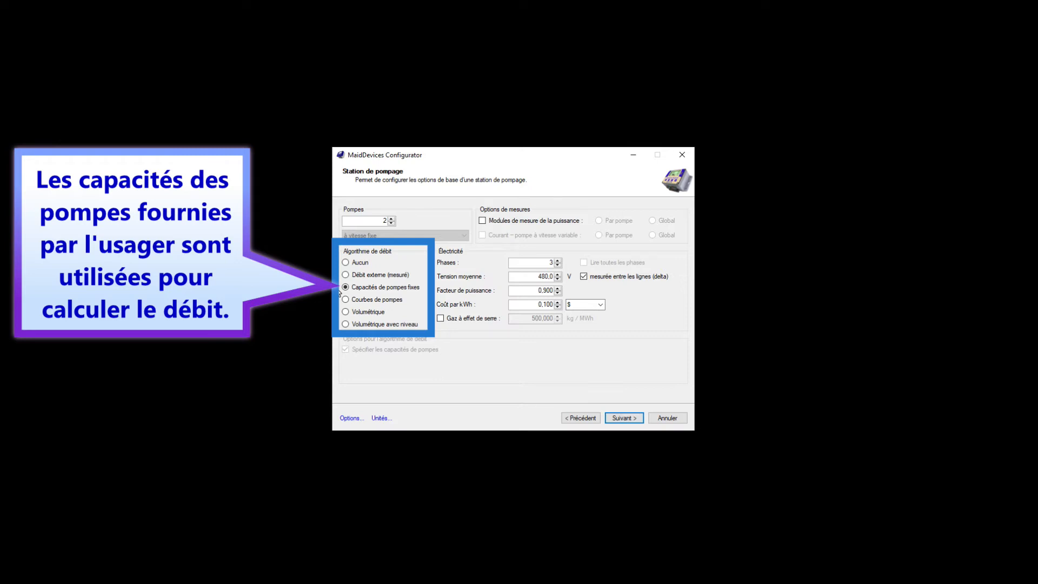
click(345, 300)
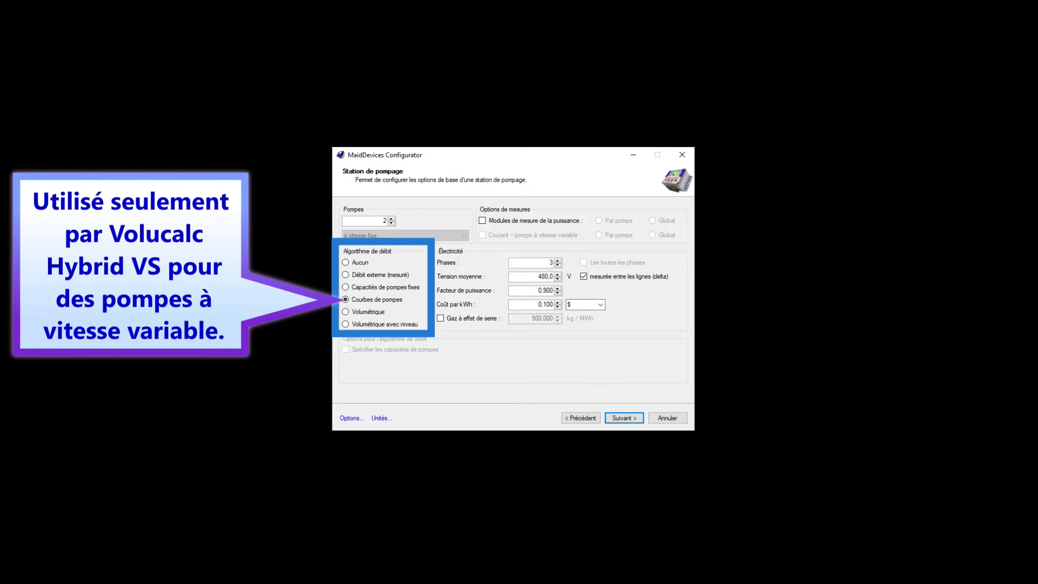
click(345, 311)
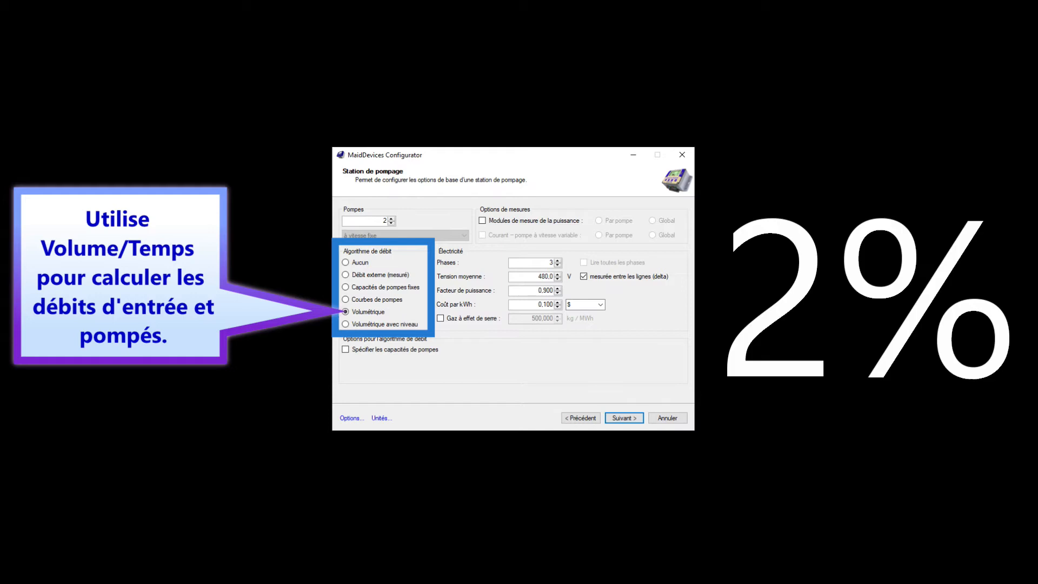
click(346, 324)
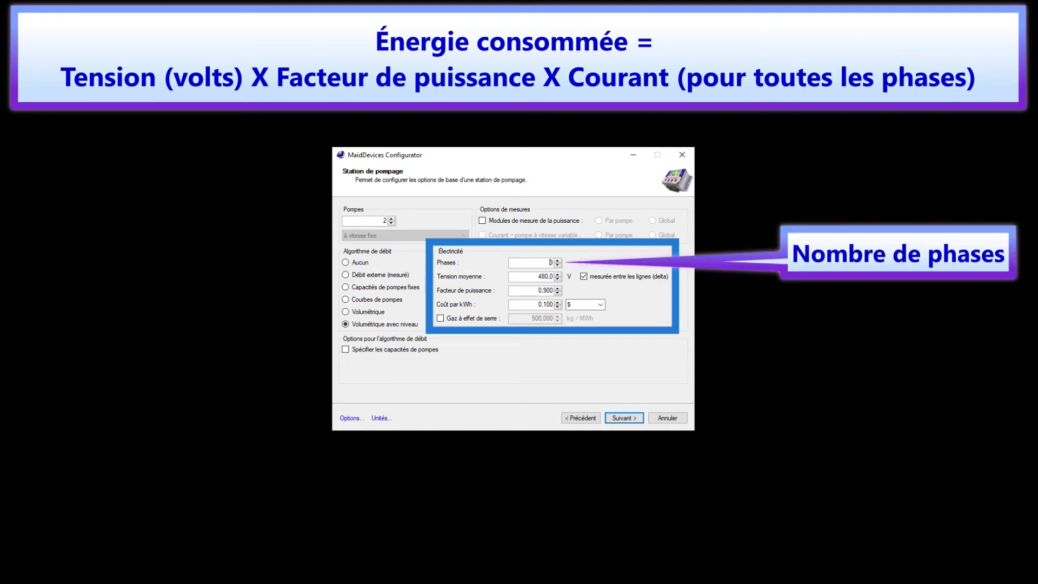
Set the station's electricity to 3 phases and 600 V average voltage, keeping the 0,900 power factor and 0,100 $ cost per kWh.
key(Tab)
text(600)
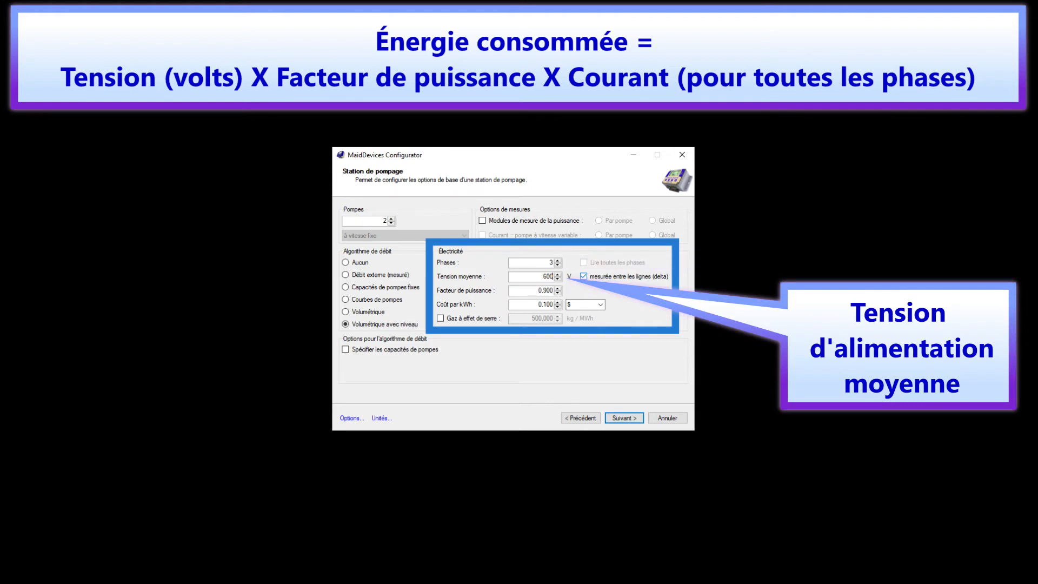
click(525, 290)
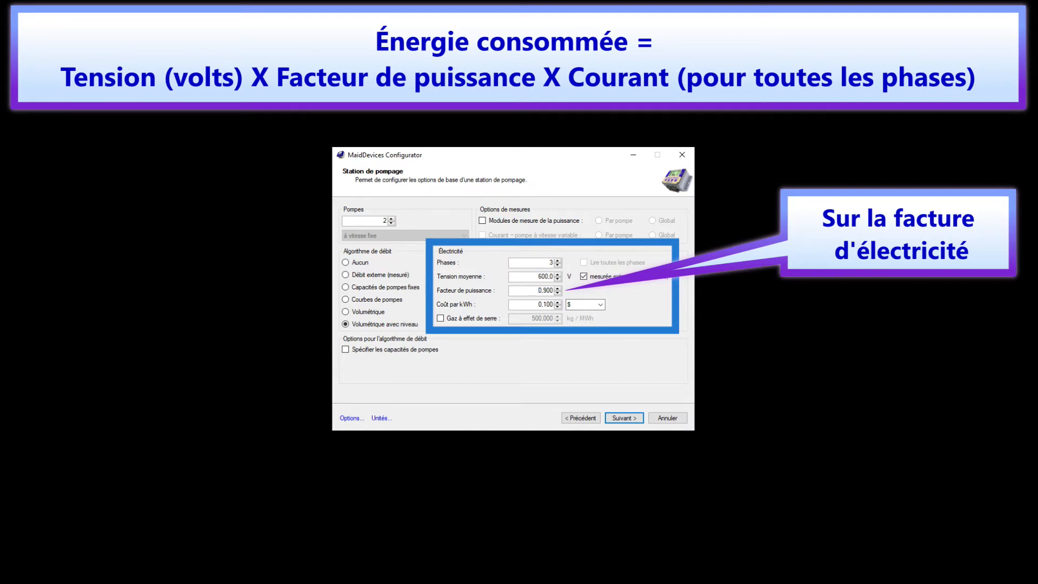
drag(519, 302, 574, 300)
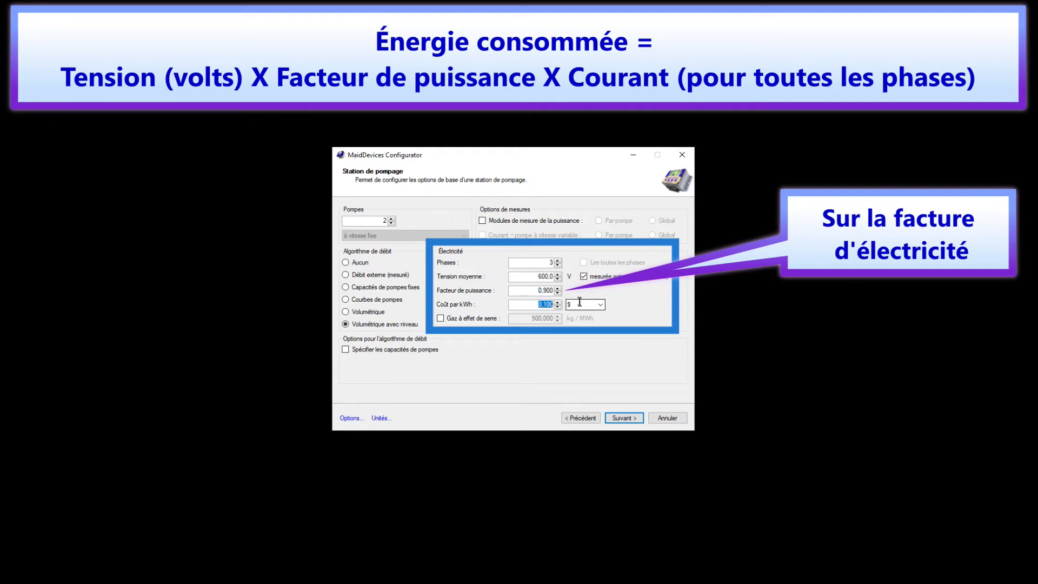
click(519, 305)
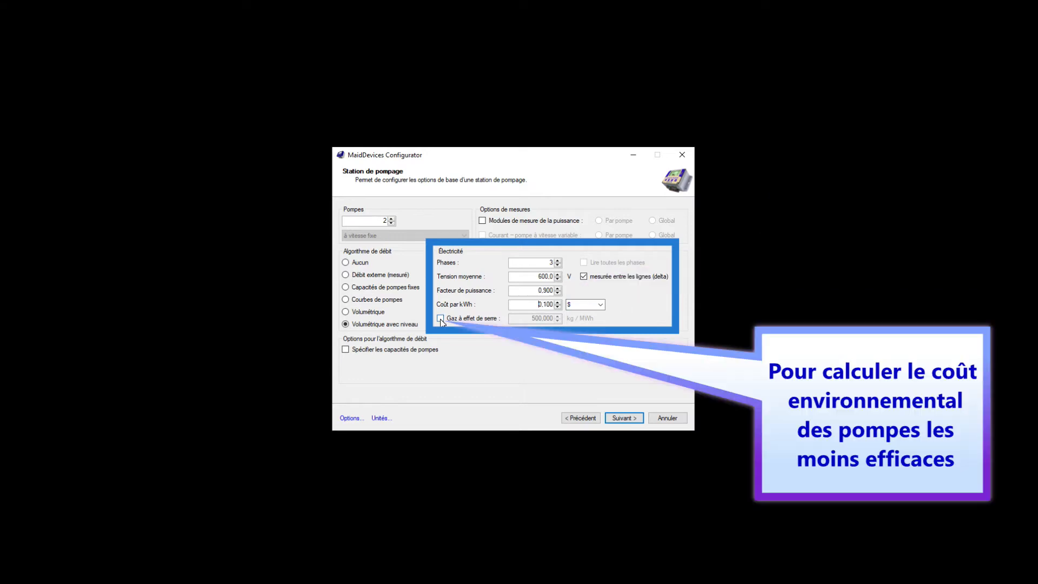
Leave Gaz à effet de serre disabled after trying it, enable Spécifier les capacités de pompes, and continue to the inputs and outputs.
click(440, 319)
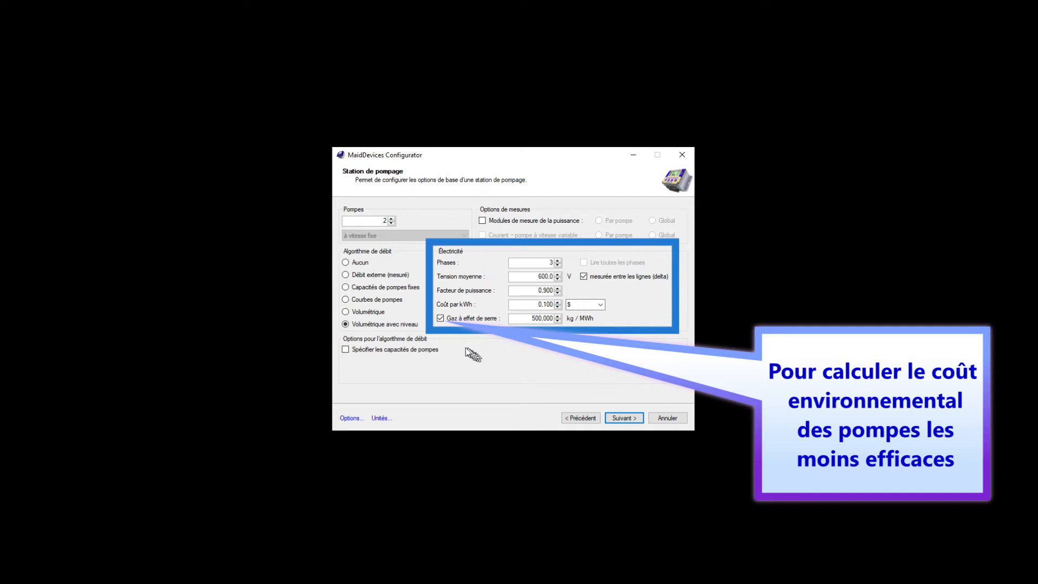
click(440, 318)
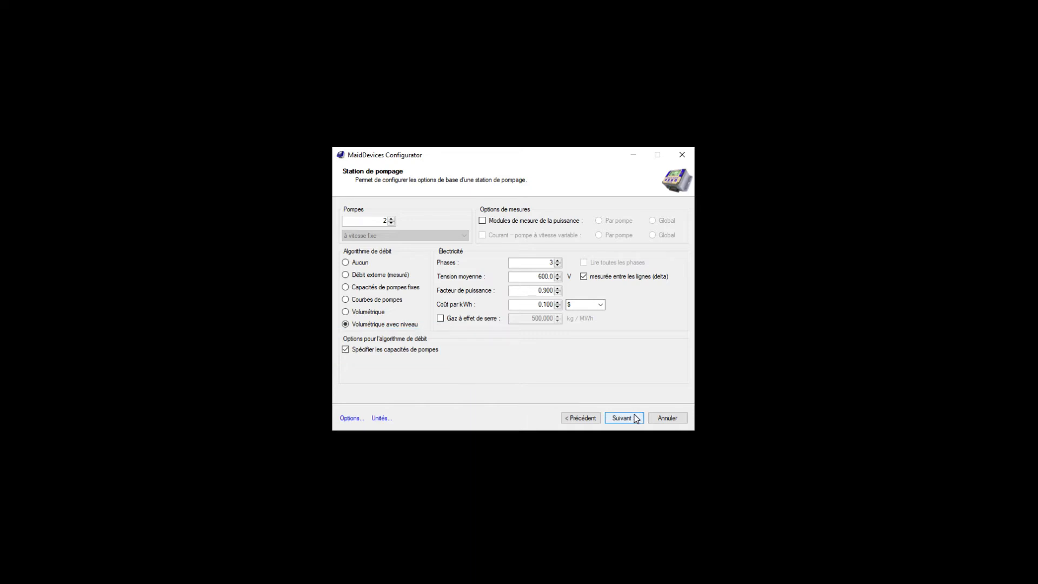
click(636, 419)
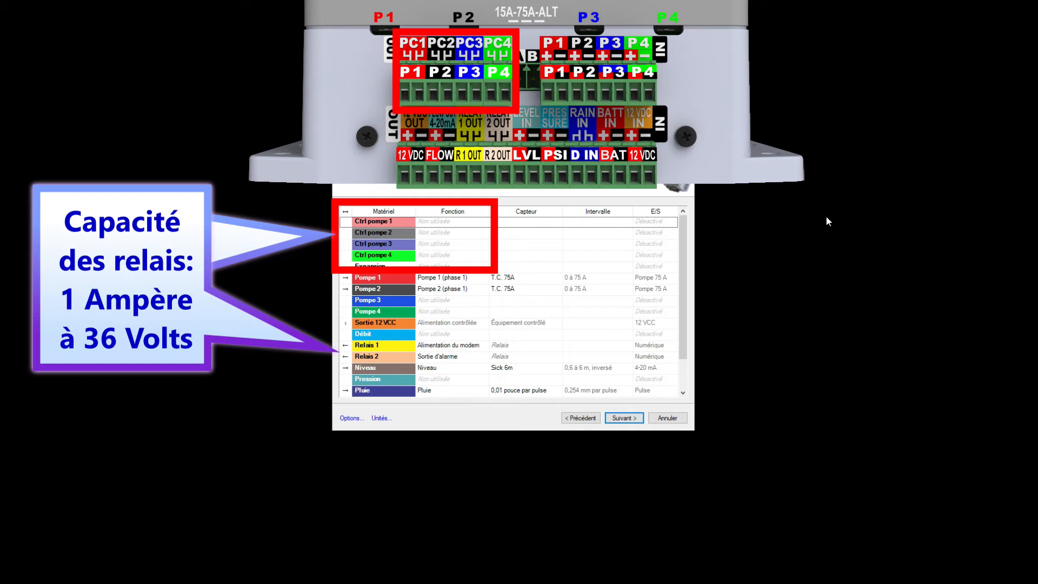
Examine the function choices for the Ctrl pompe 1, Expansion and Pompe 1 hardware entries.
click(484, 222)
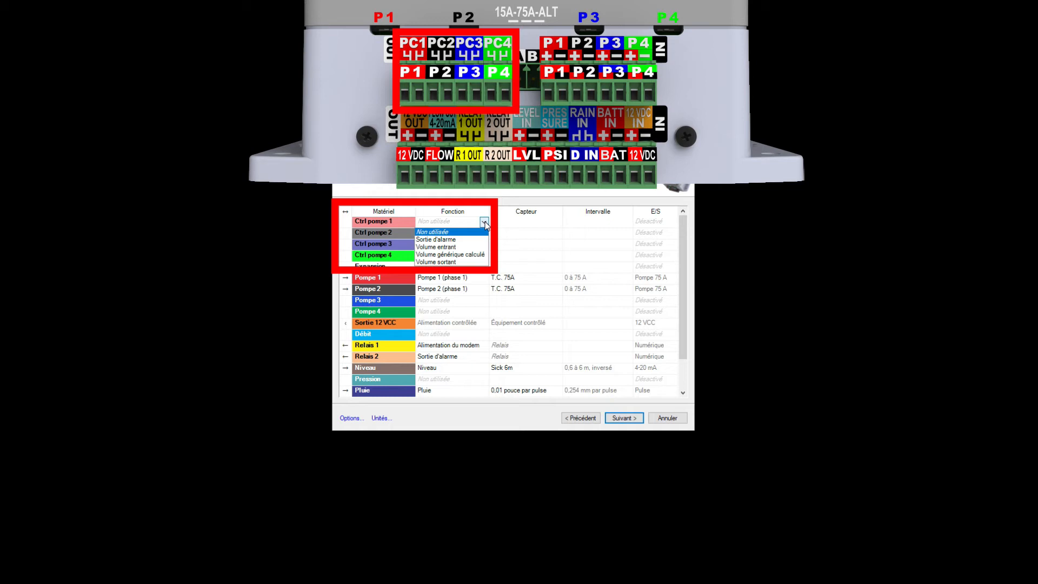
click(478, 267)
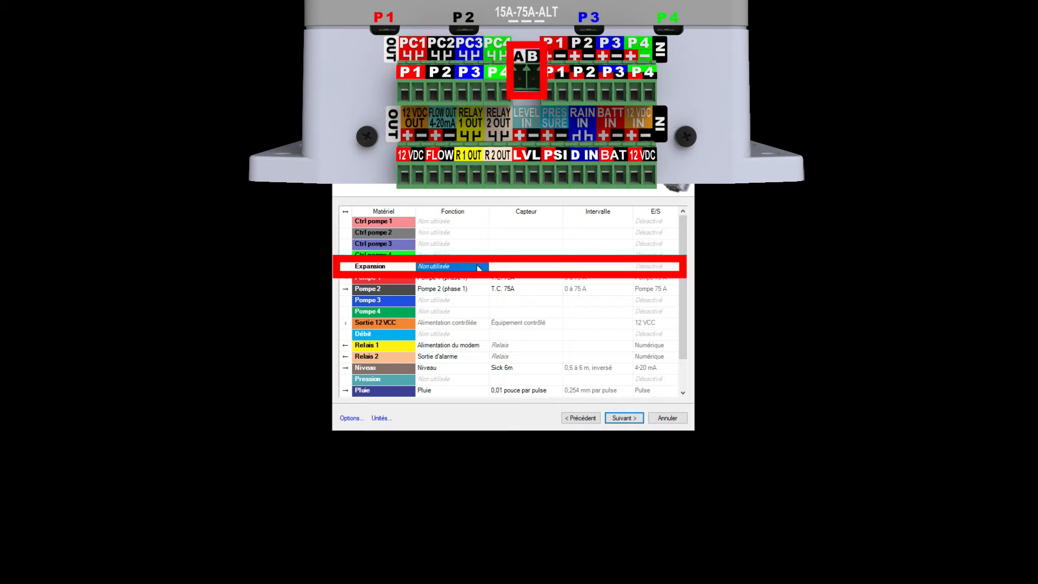
click(484, 278)
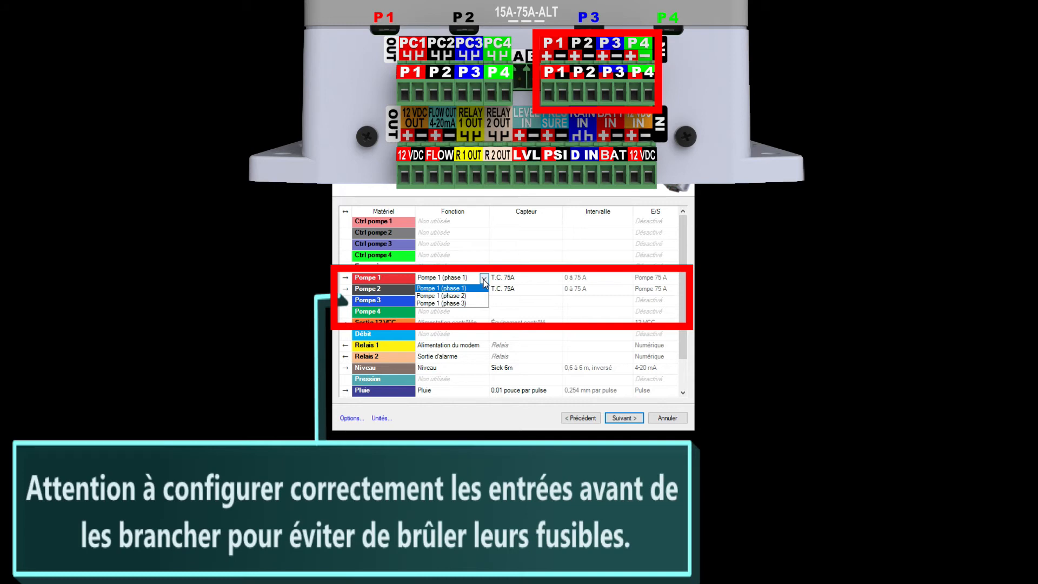
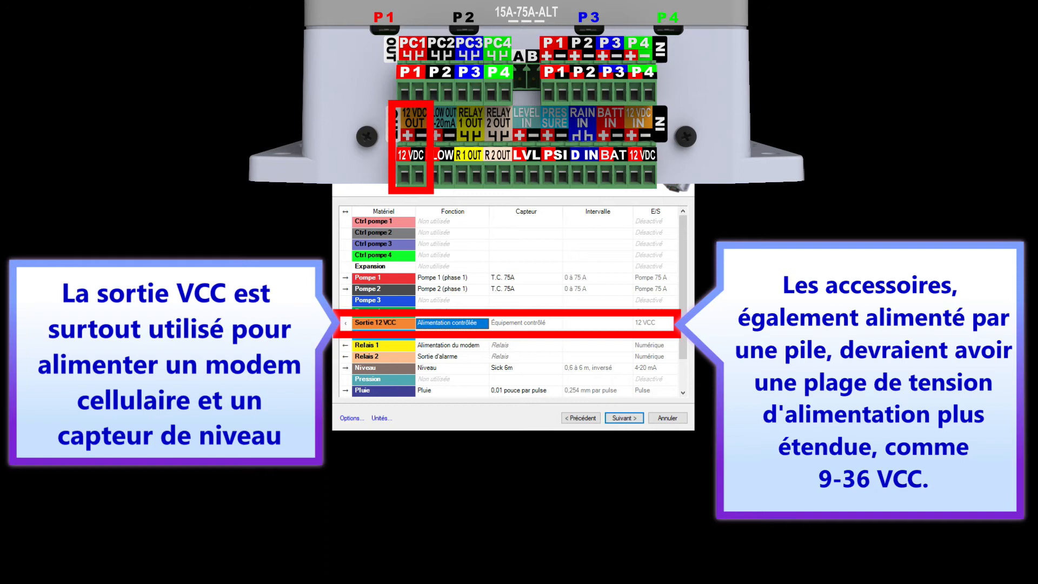
Set the Débit output's function to Débit entrant and its value at 20 mA to 100 l/s.
click(484, 334)
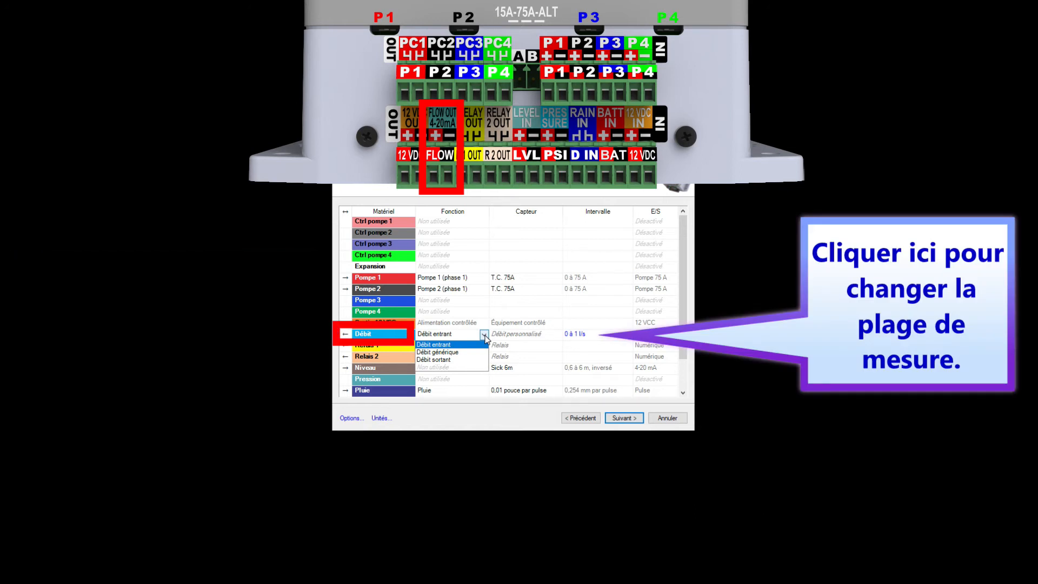
click(485, 339)
click(574, 333)
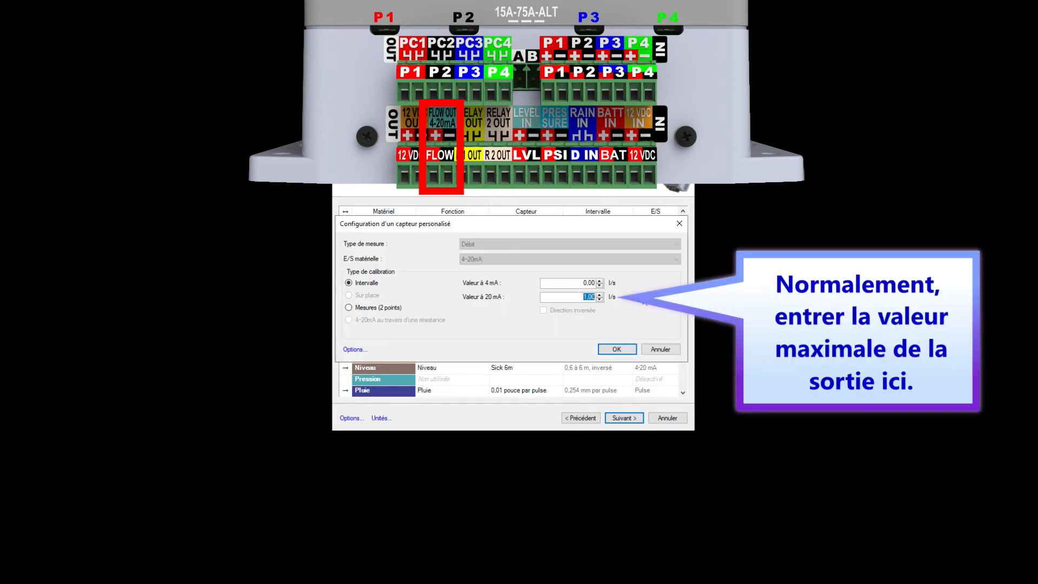
text(100)
click(617, 350)
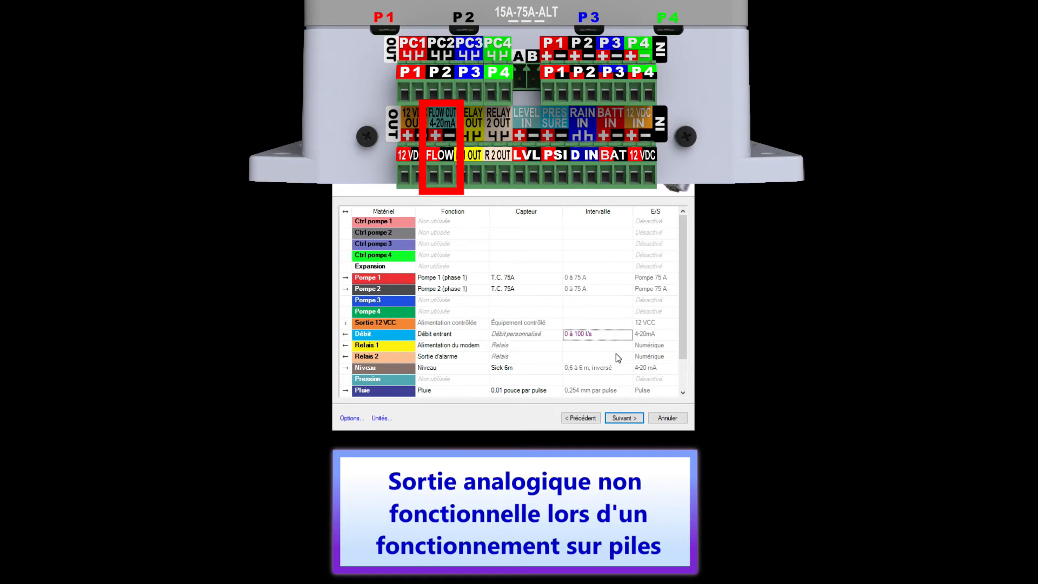
Set the Niveau input's sensor to Niveau personnalisé and open its measuring range settings.
click(484, 323)
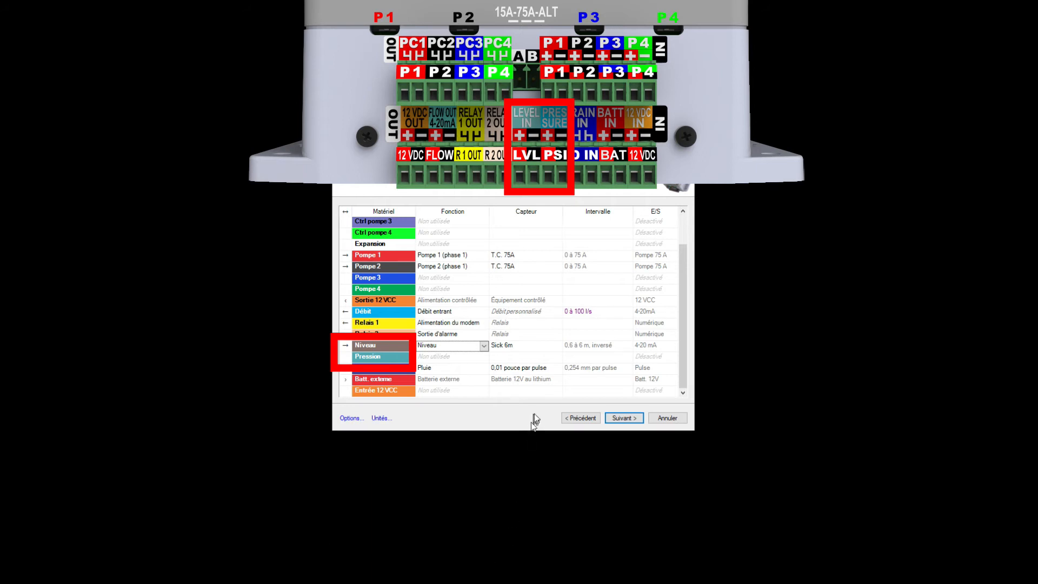
click(557, 348)
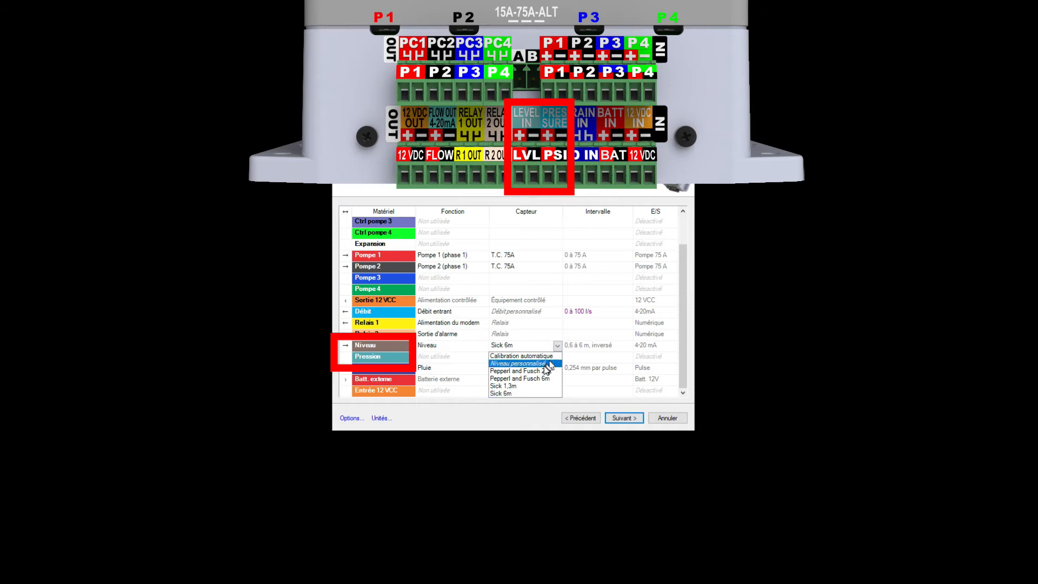
click(545, 363)
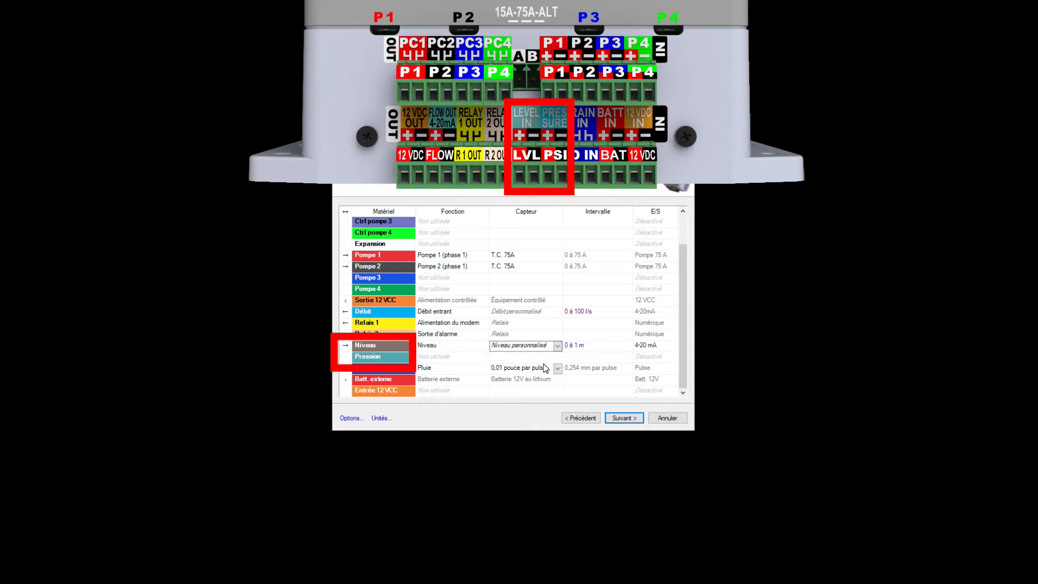
click(579, 351)
click(578, 348)
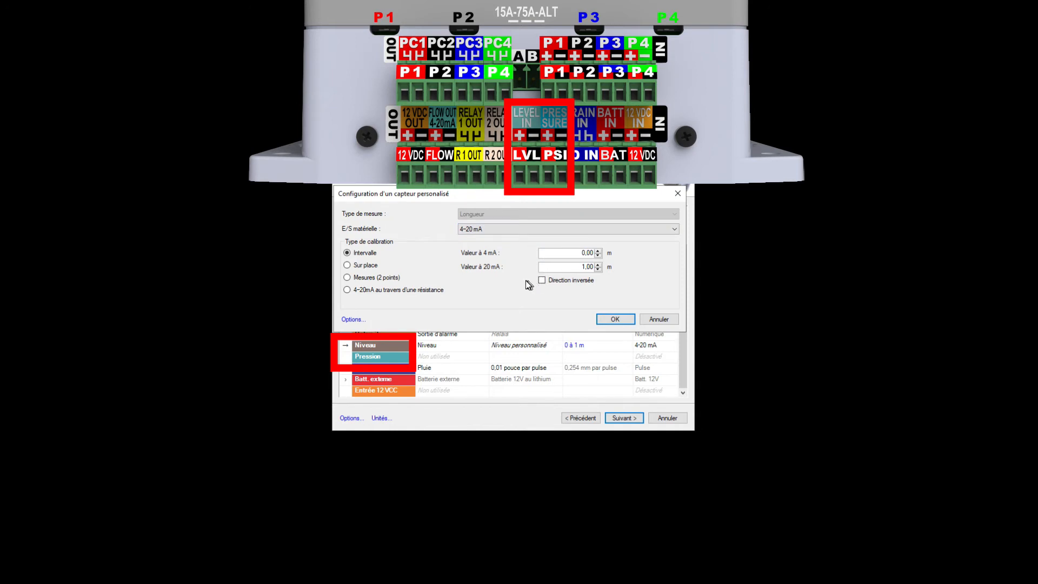
Set the level sensor's value at 20 mA to 20 pi with lengths in feet, restore the Internationale units and confirm the calibration.
click(353, 319)
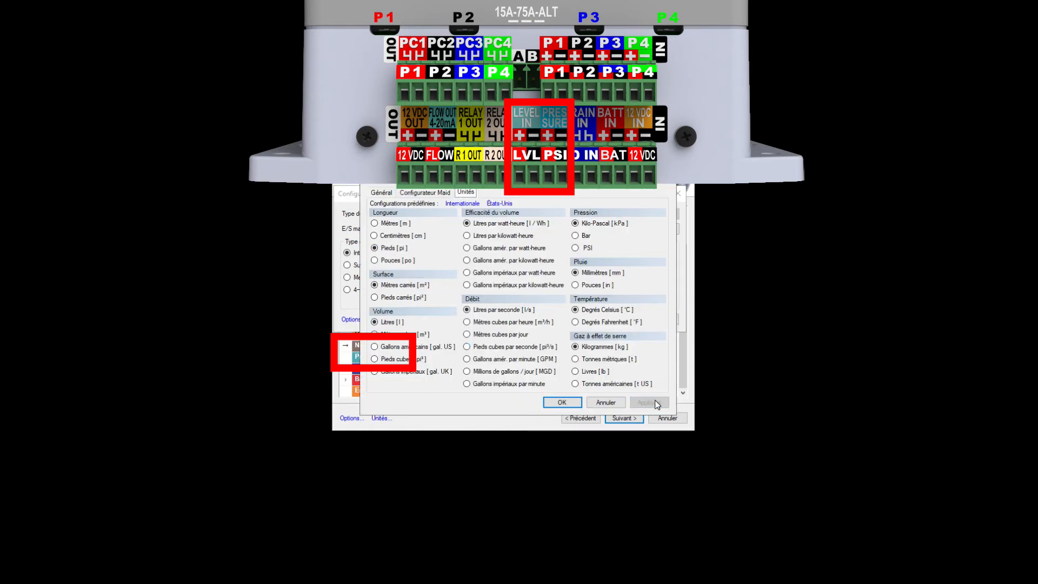
click(600, 403)
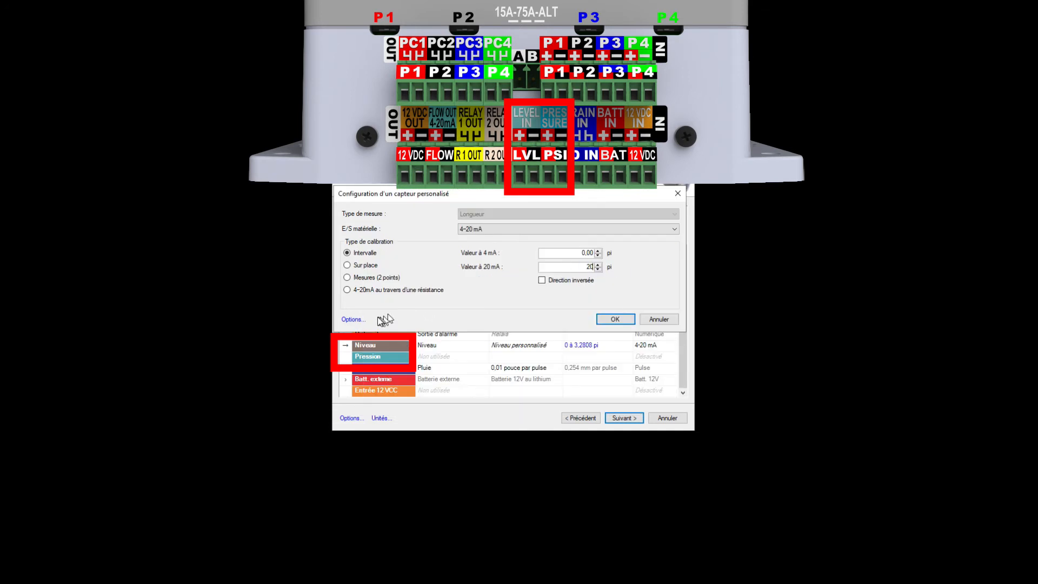
click(353, 319)
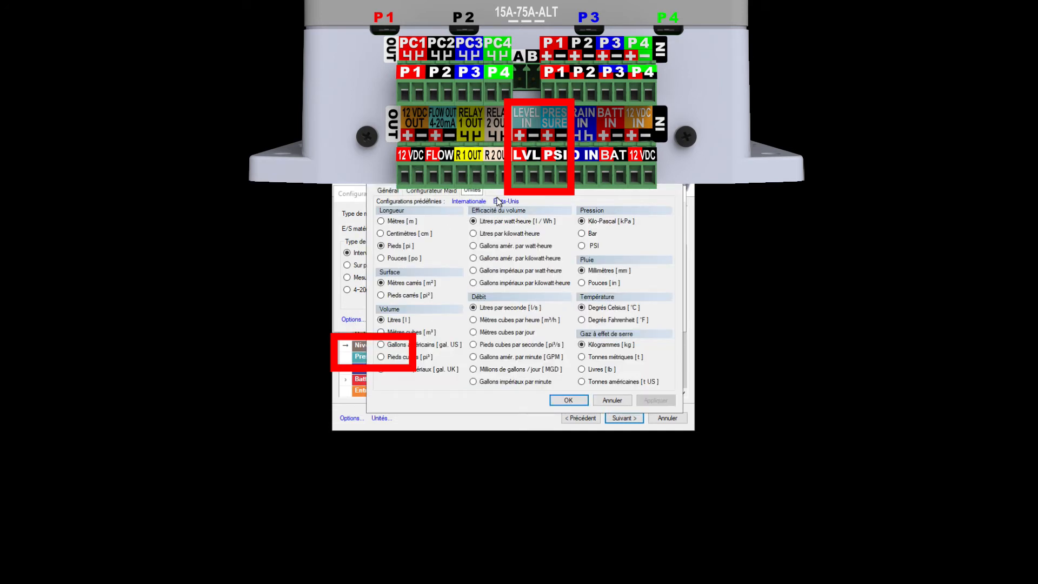
click(470, 201)
click(568, 400)
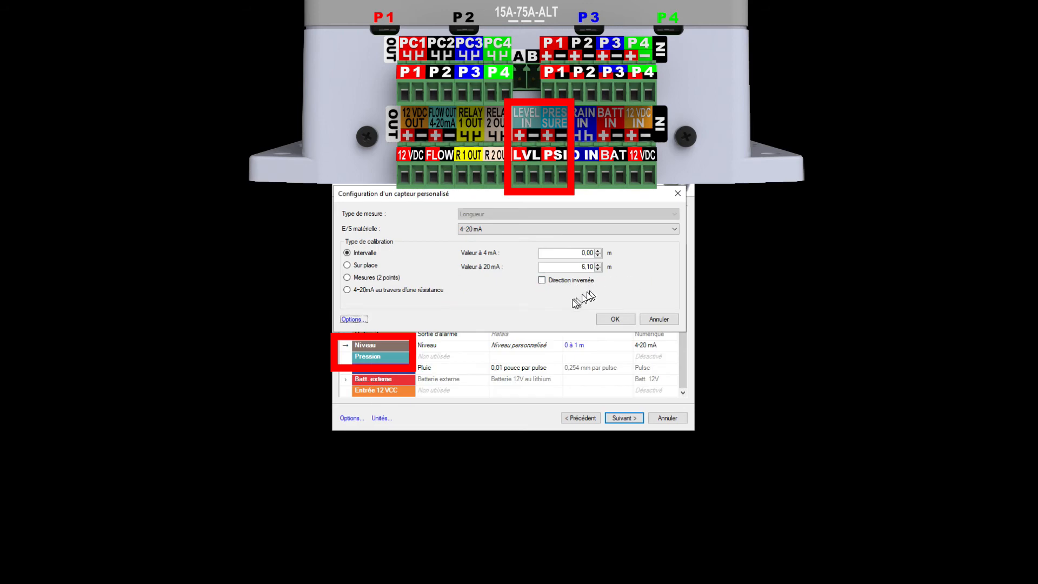
click(614, 319)
Go through the Pluie input's function and sensor choices, keeping Pluie and 0,01 pouce par pulse.
click(482, 367)
click(484, 368)
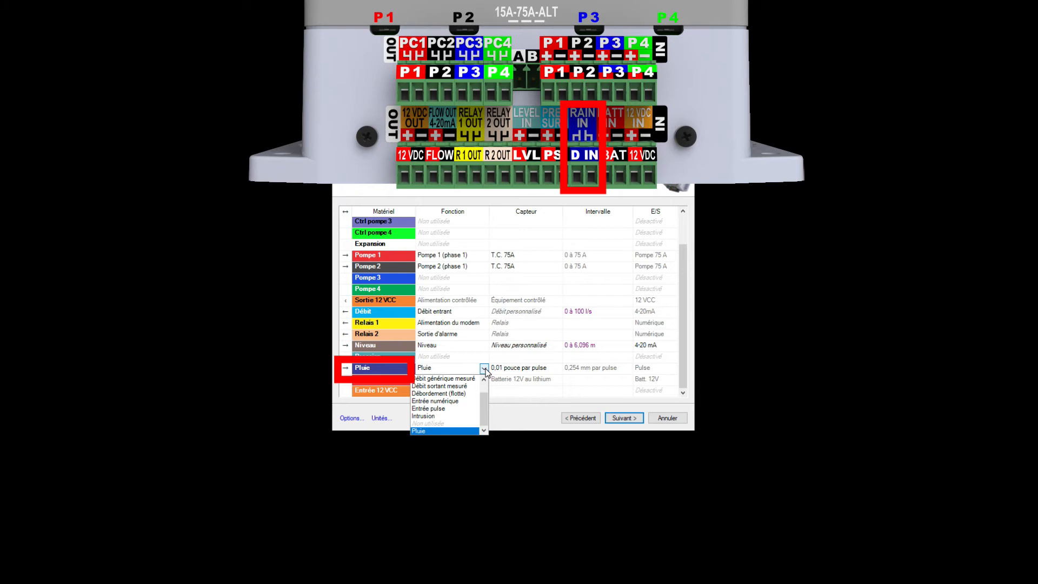
click(485, 369)
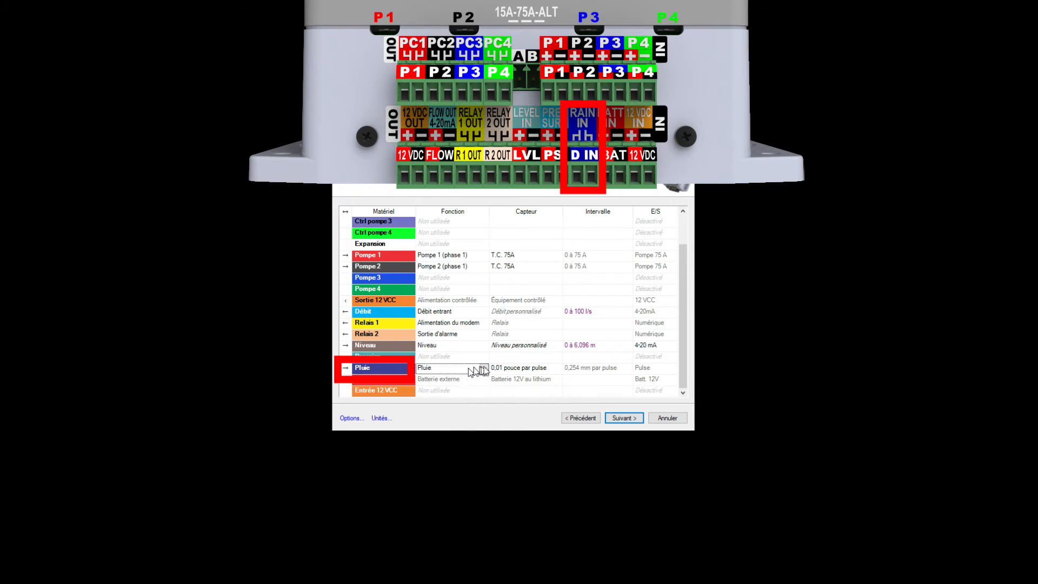
click(557, 369)
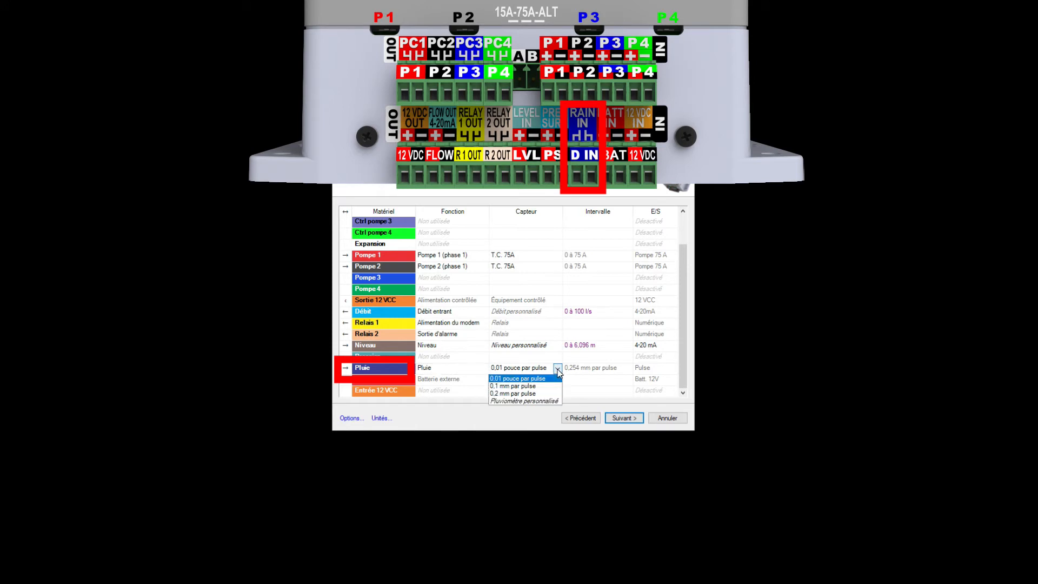
click(557, 371)
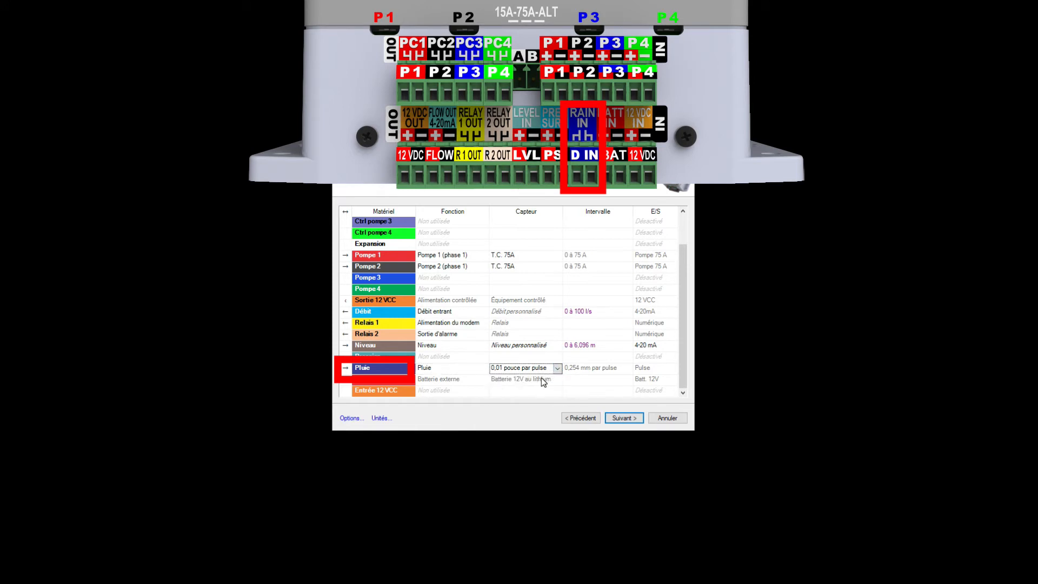
Check the Batt. externe and Entrée 12 VCC entries and continue to the level adjustment settings.
click(540, 378)
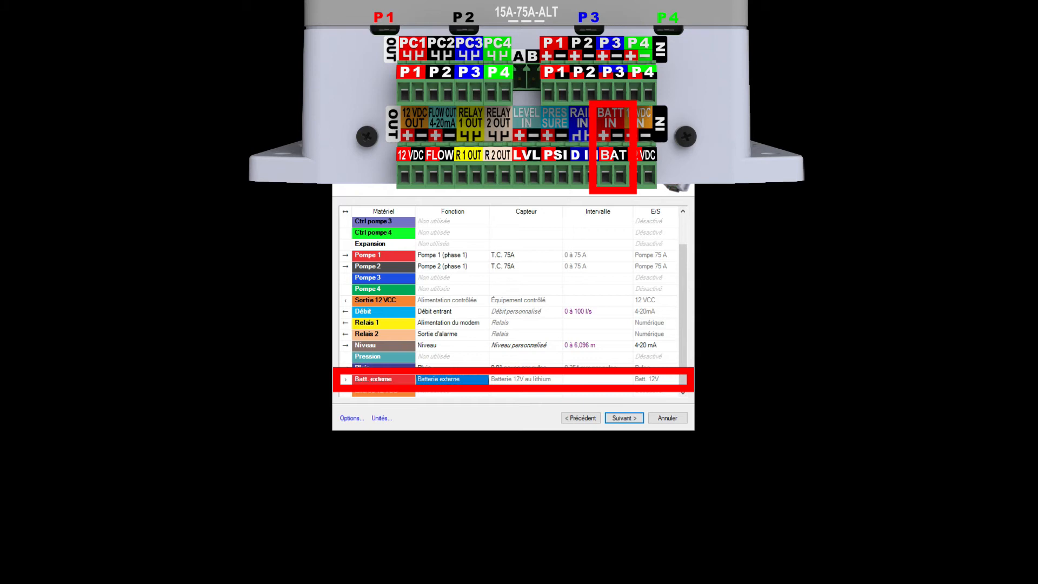
click(452, 390)
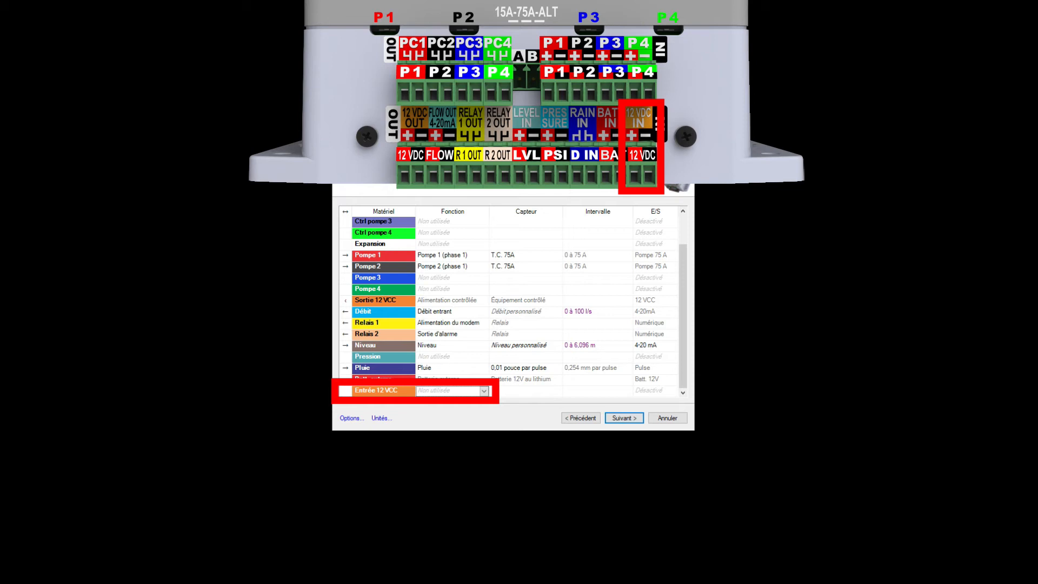
click(624, 419)
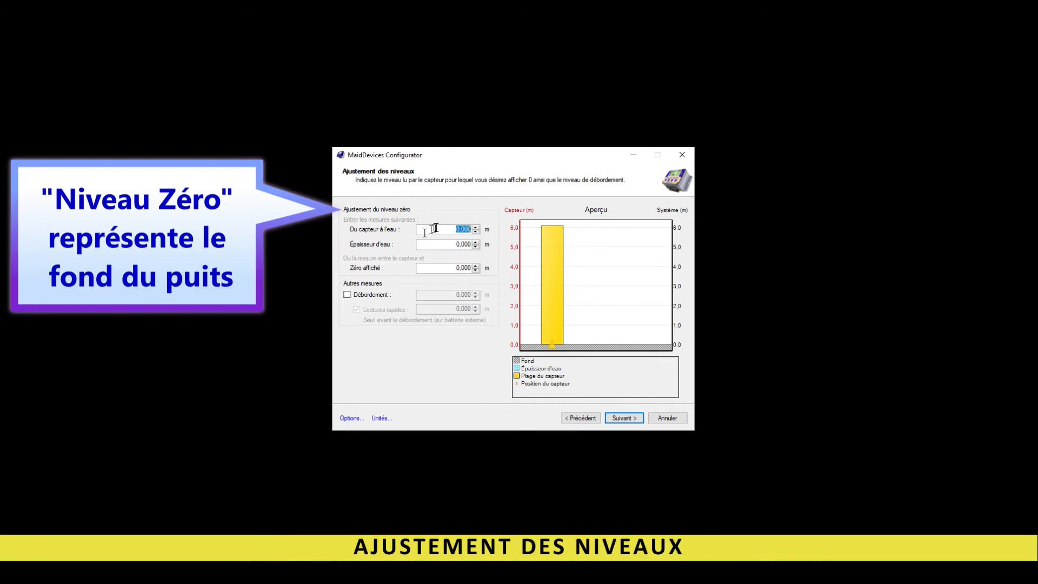
Set Du capteur à l'eau and Épaisseur d'eau to 3 m, enable Débordement at 5 m, and continue to the open-channel flow settings.
text(3)
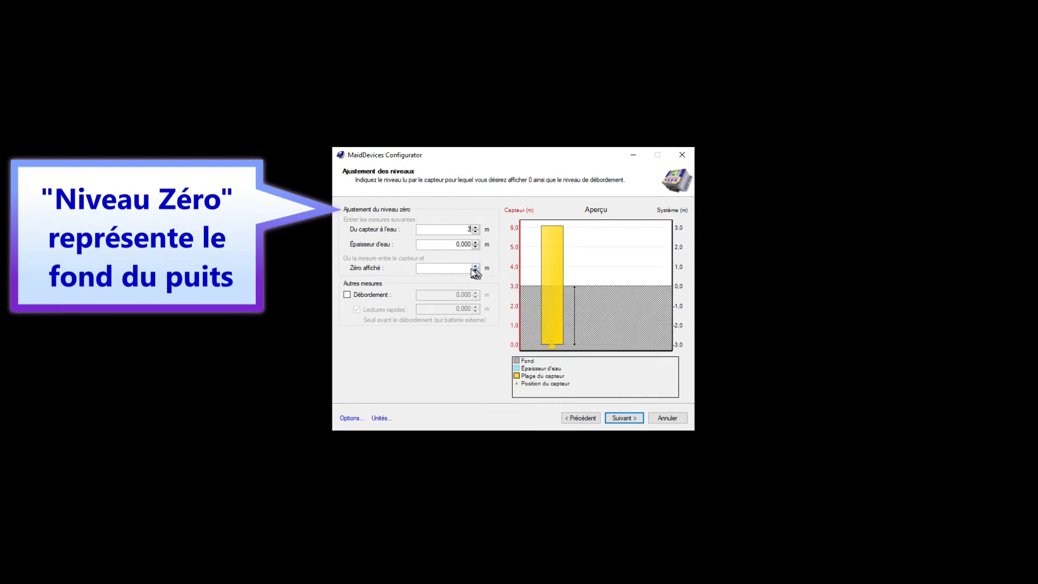
key(Tab)
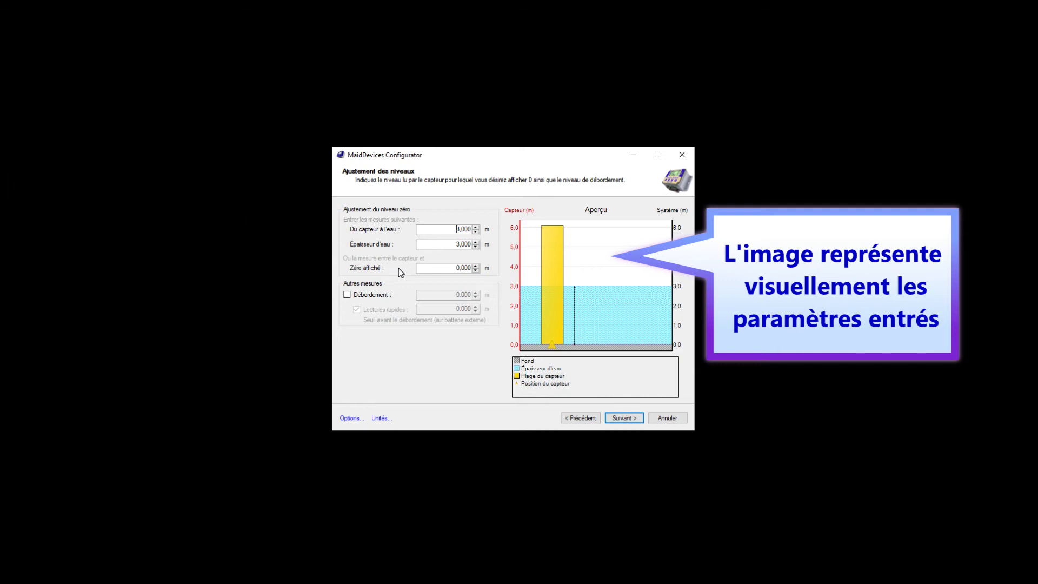
click(347, 294)
drag(443, 295, 471, 296)
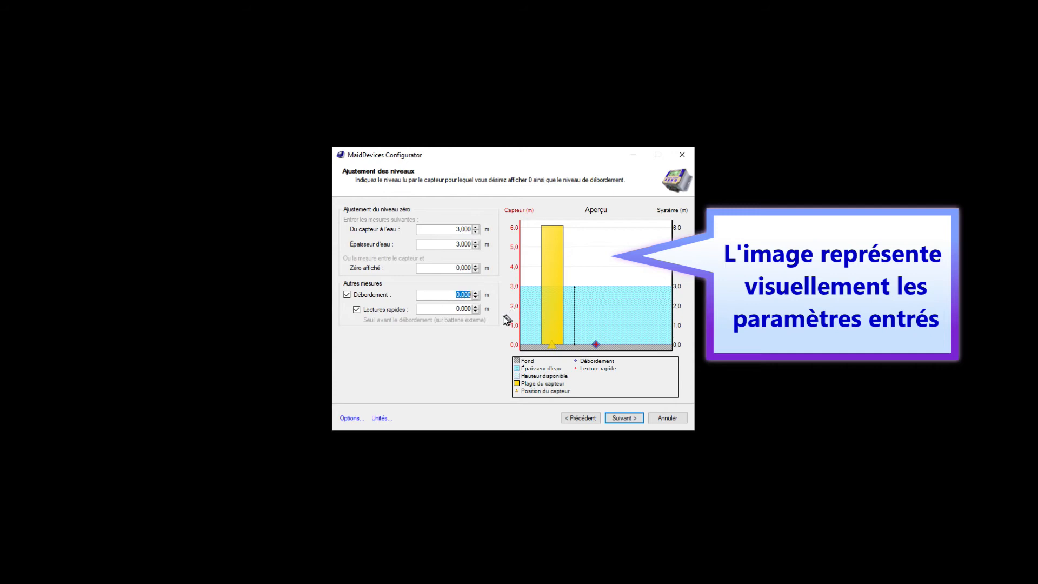
text(5)
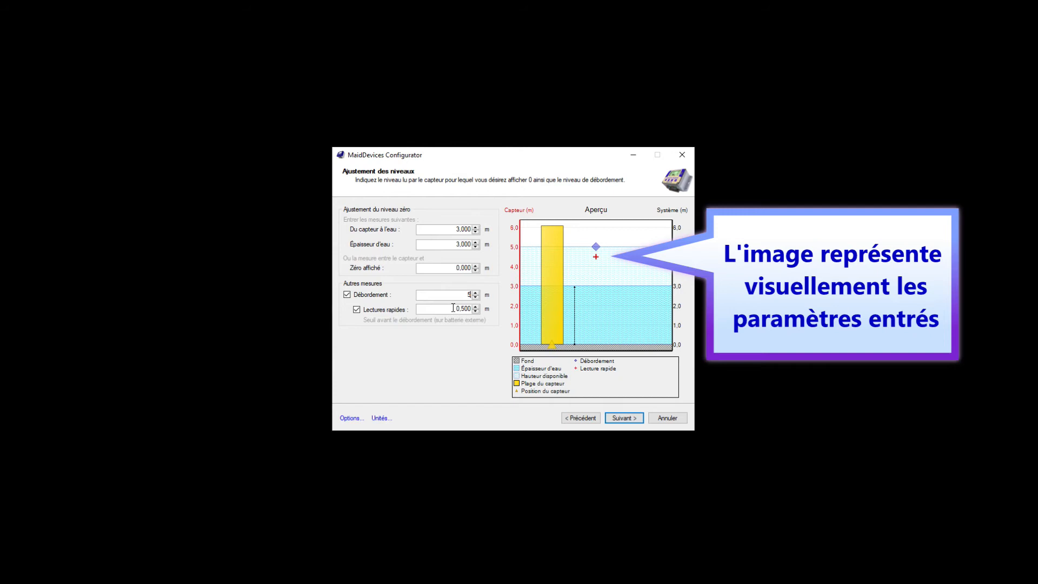
click(626, 419)
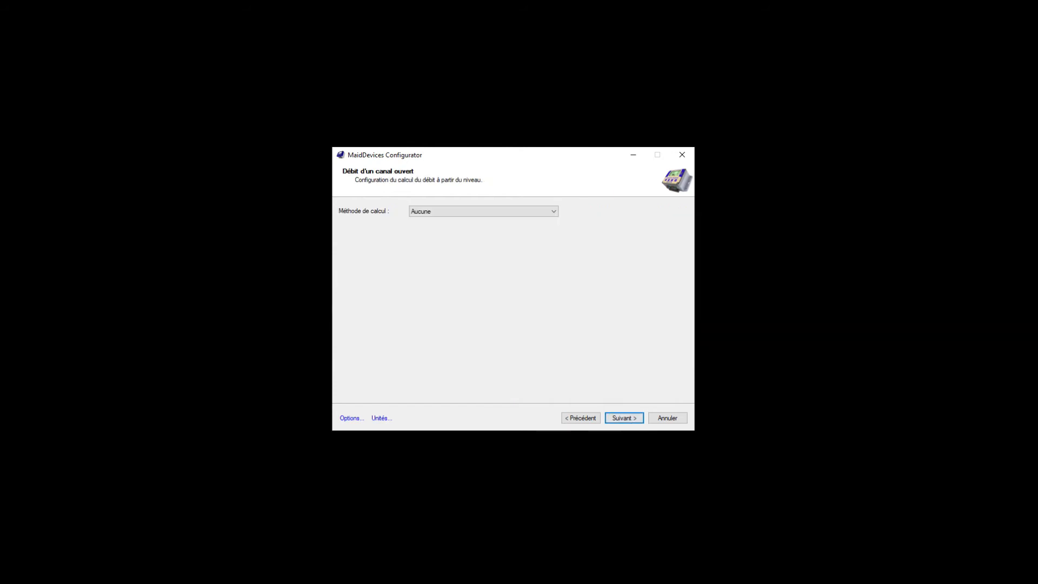
Choose Équation manning pour conduits partiellement remplis as the open-channel calculation method and continue to the pump capacities.
click(554, 213)
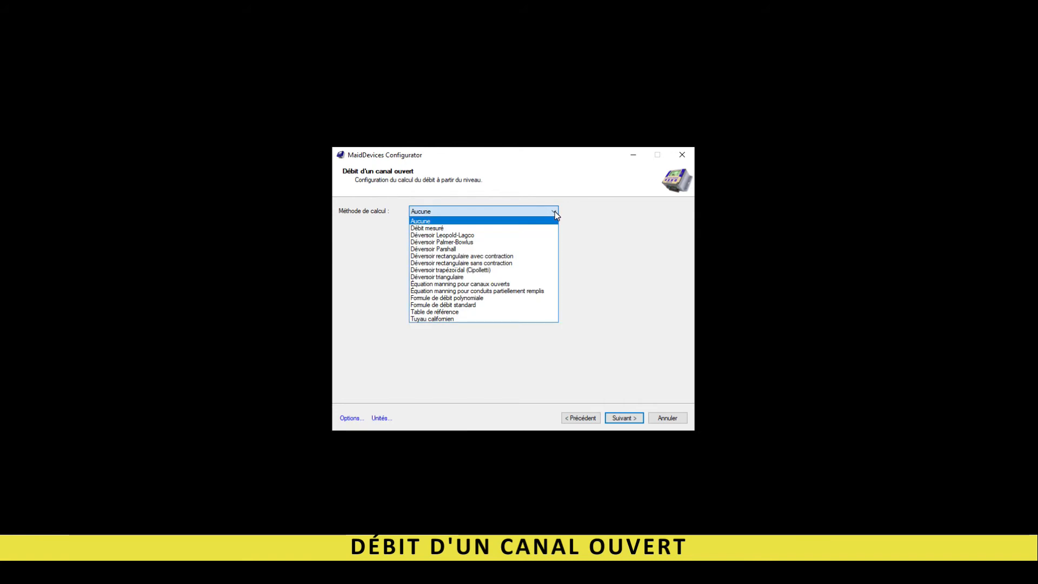
click(527, 291)
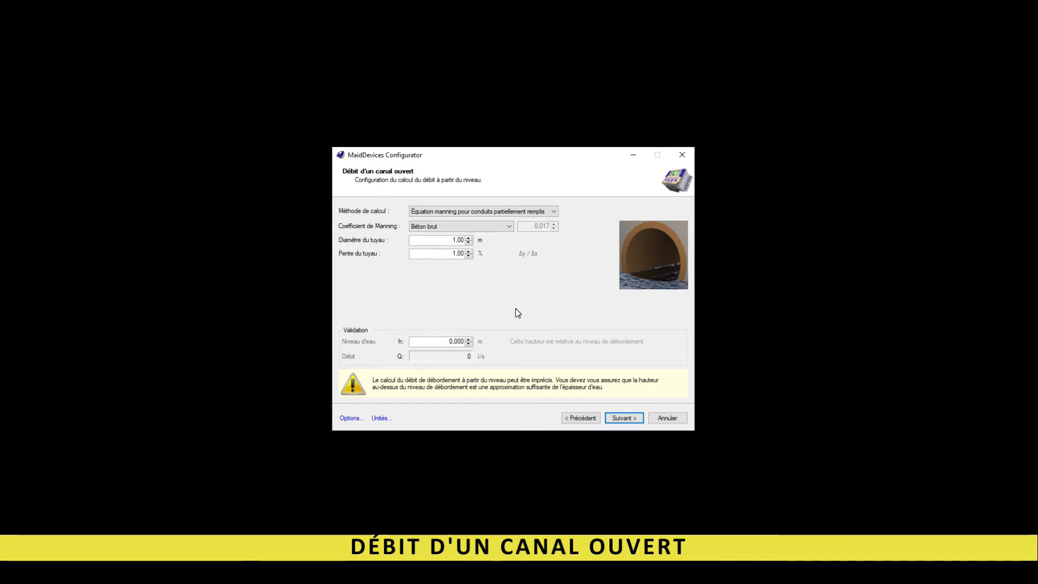
click(624, 419)
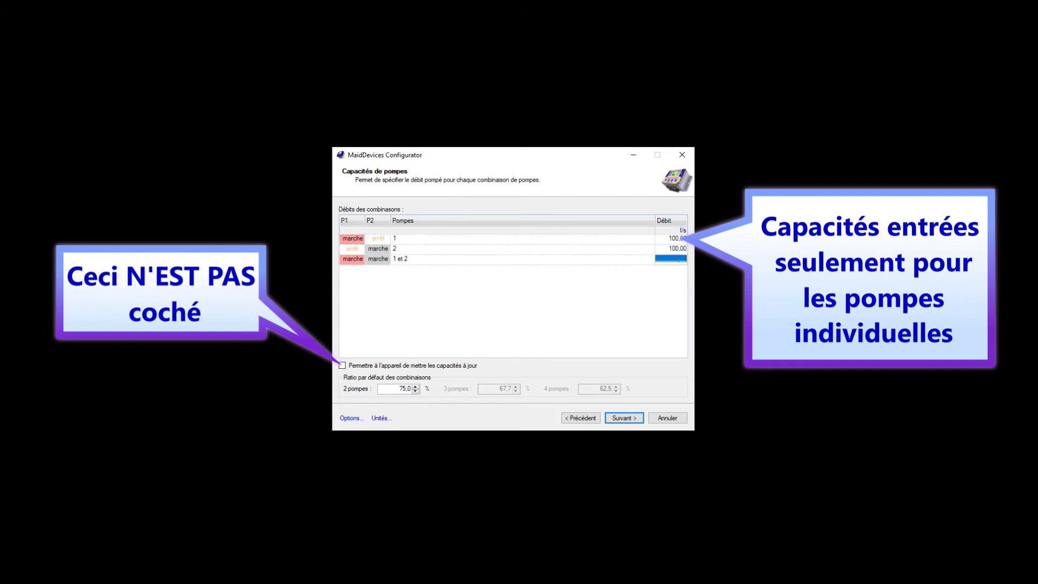
Enable Permettre à l'appareil de mettre les capacités à jour and continue to the well dimensions.
click(341, 366)
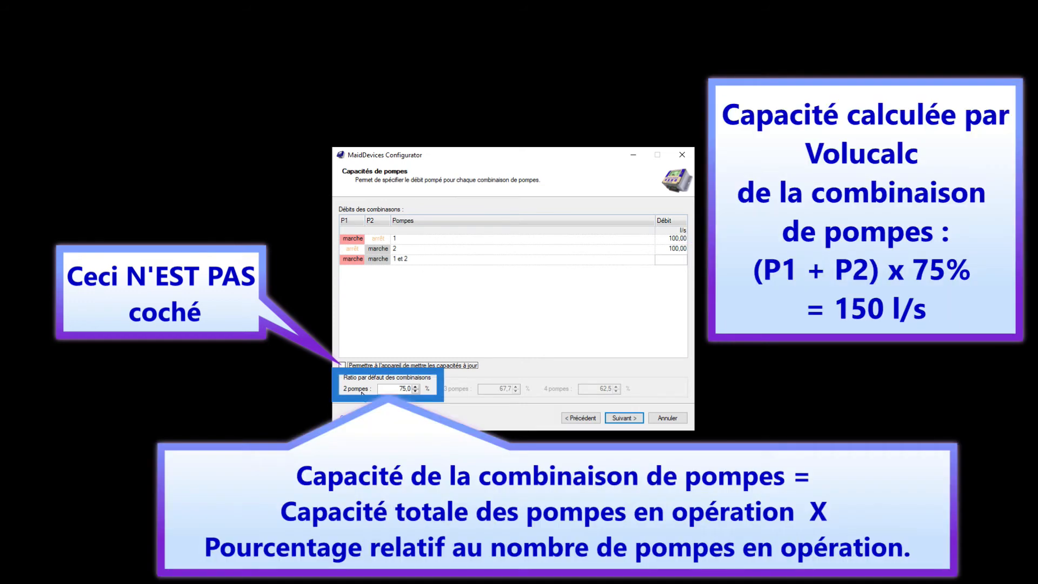
key(Tab)
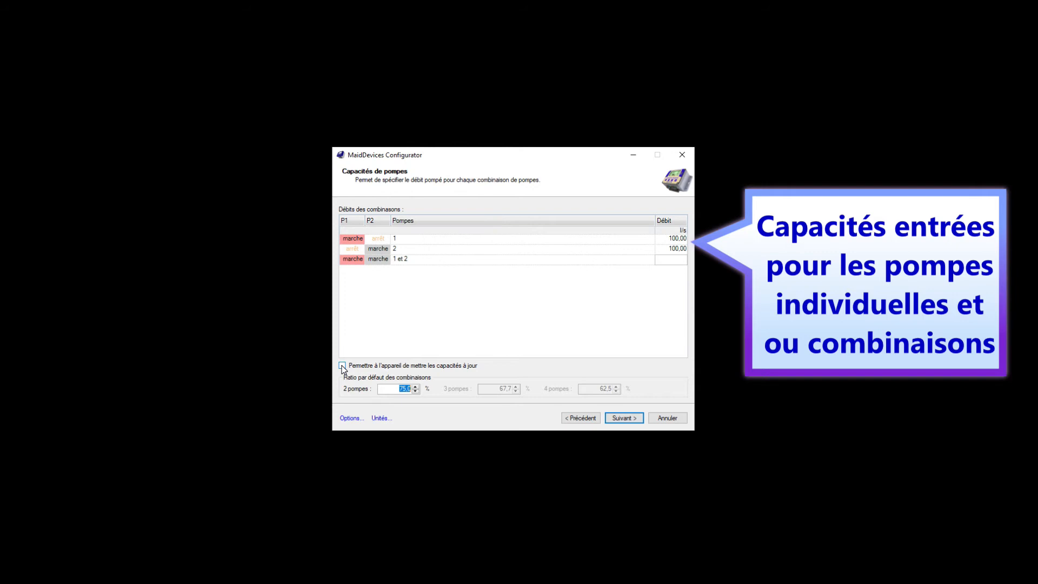
click(342, 365)
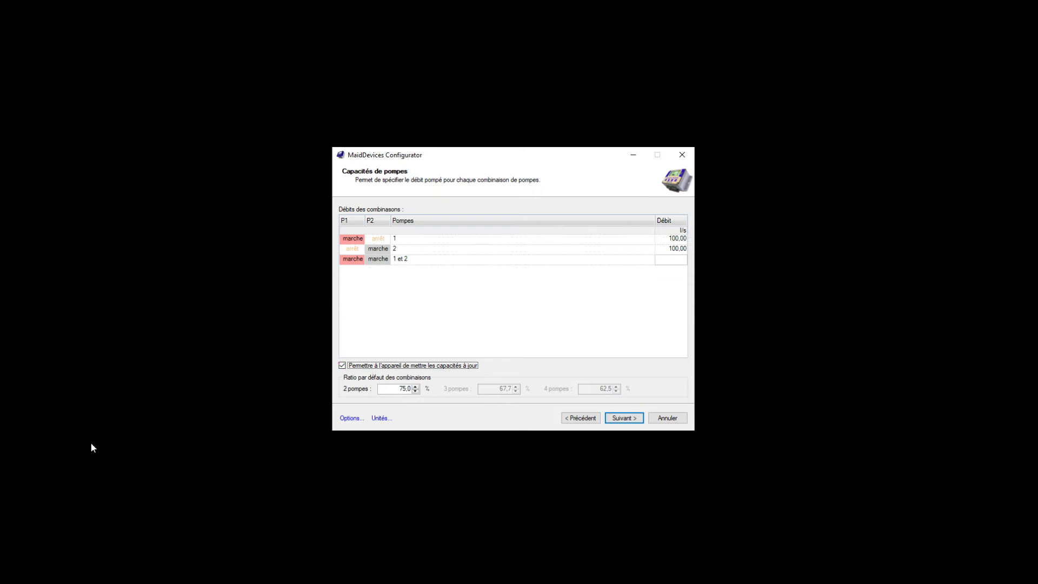
click(623, 417)
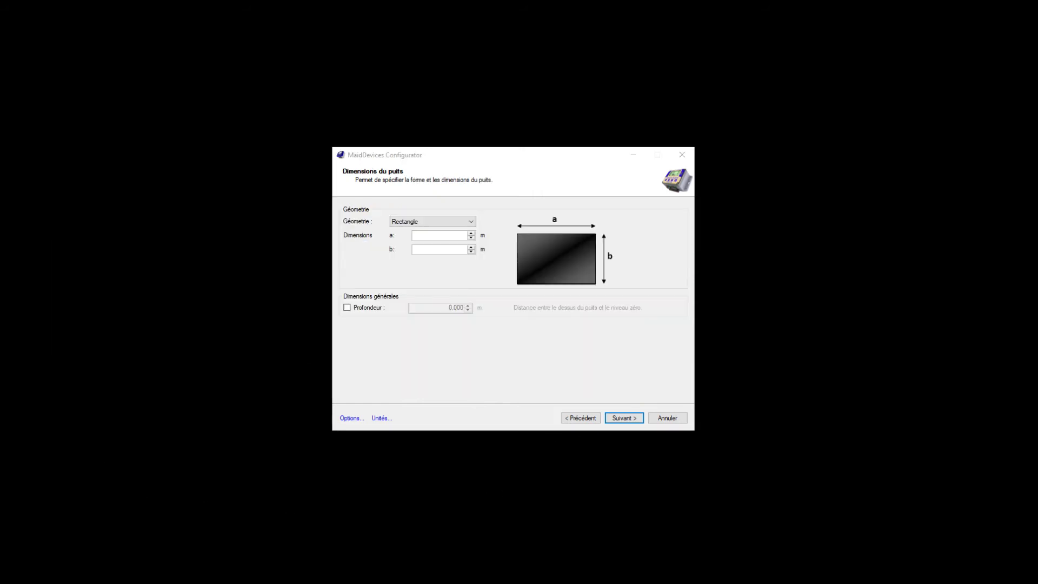
Define the well as a Cylindre with dimension a of 2 m and Profondeur off, and continue past the external battery intervals to the operating mode.
click(471, 222)
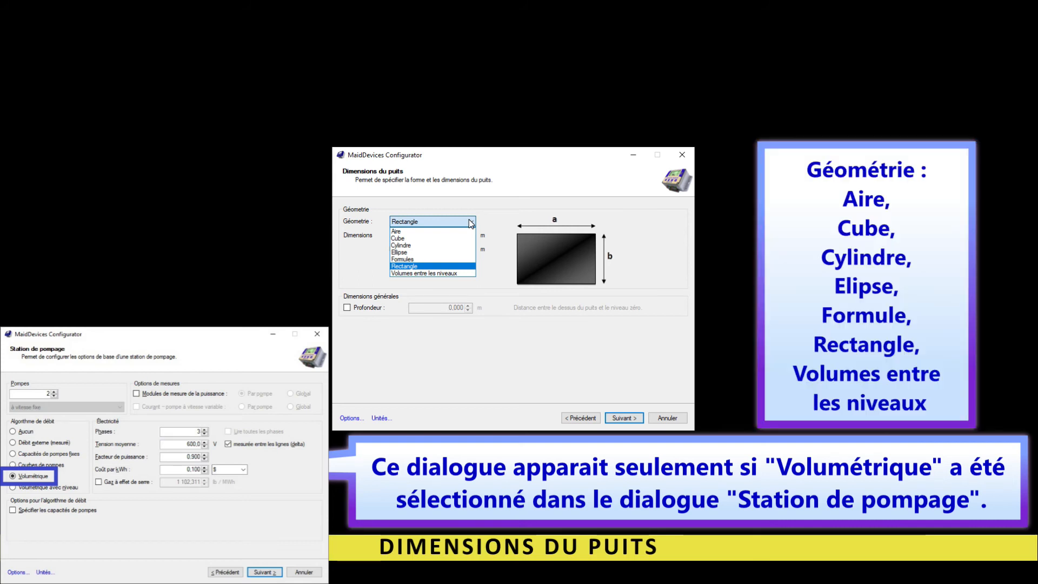
click(432, 246)
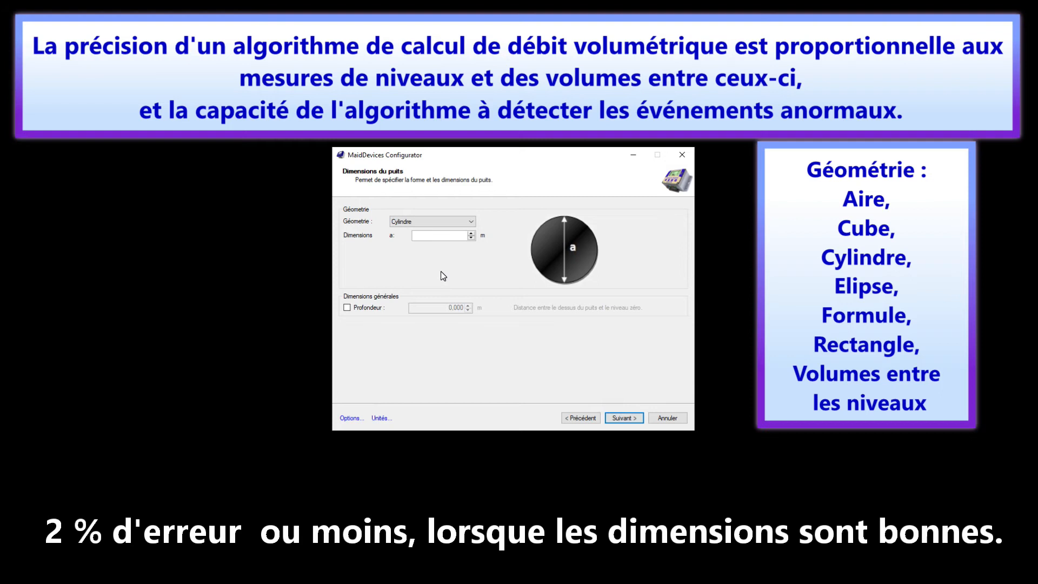
click(455, 235)
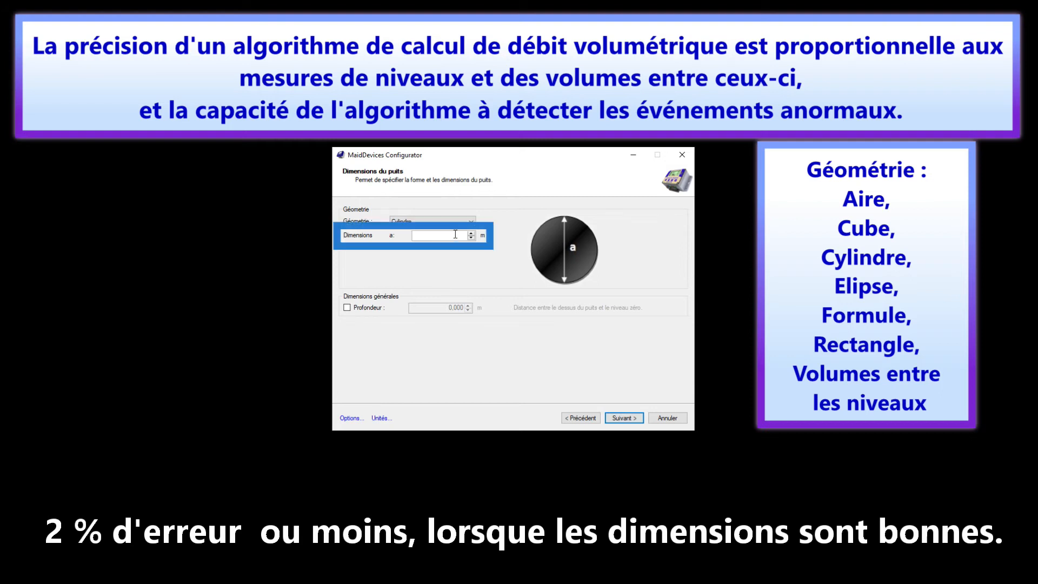
text(2)
click(347, 308)
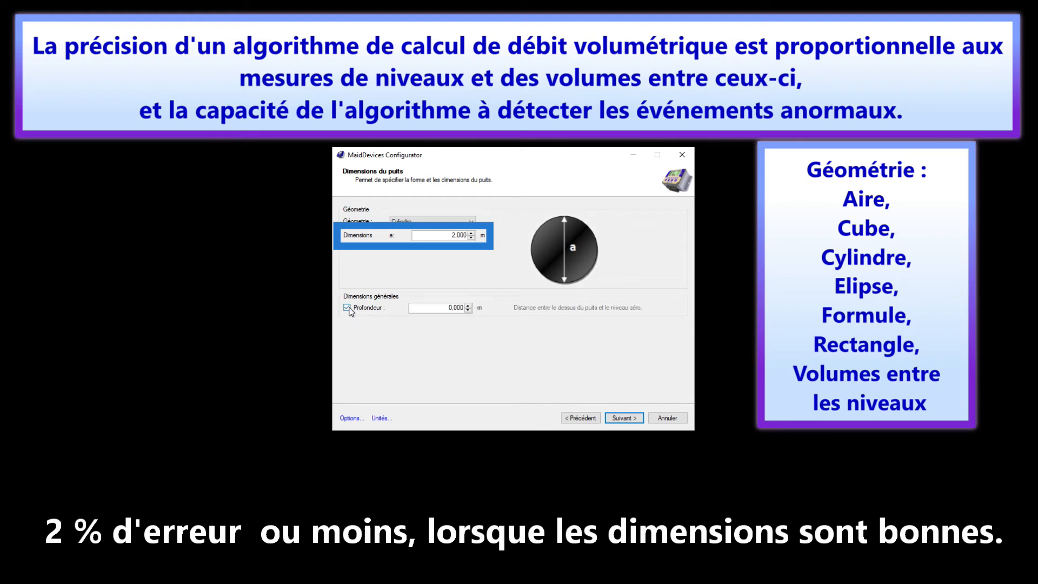
click(347, 309)
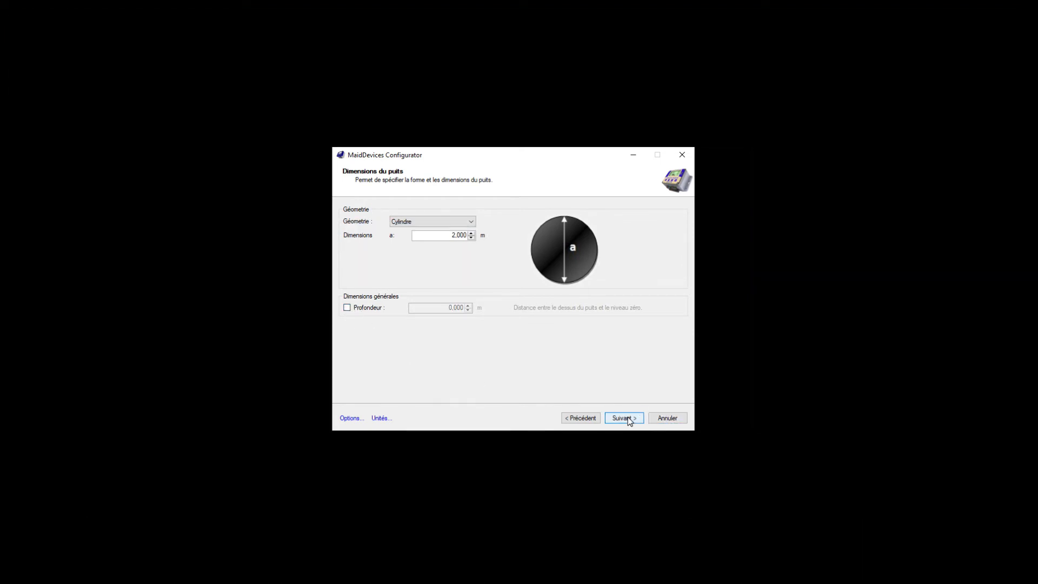
click(626, 417)
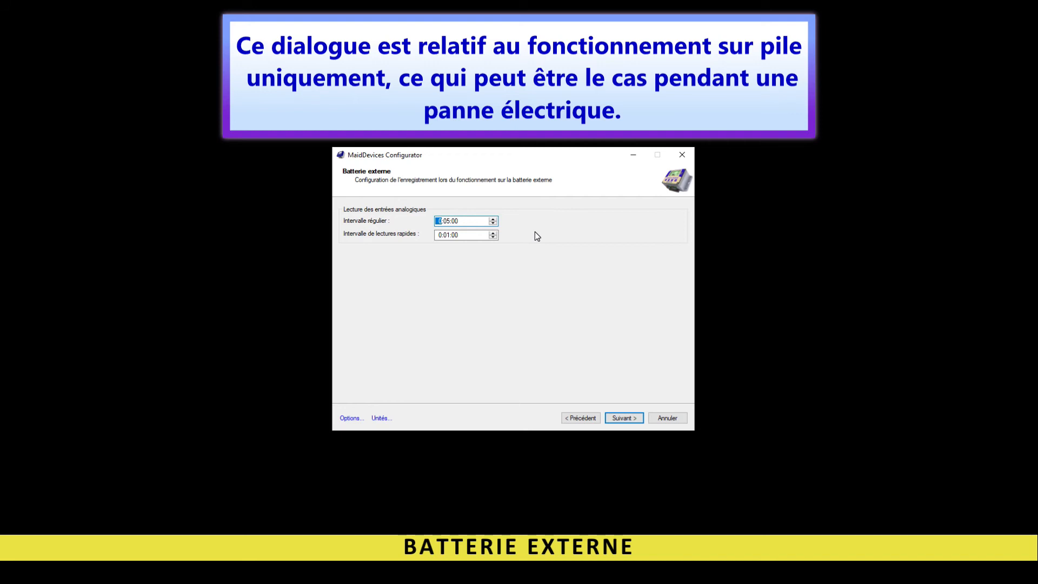
click(467, 234)
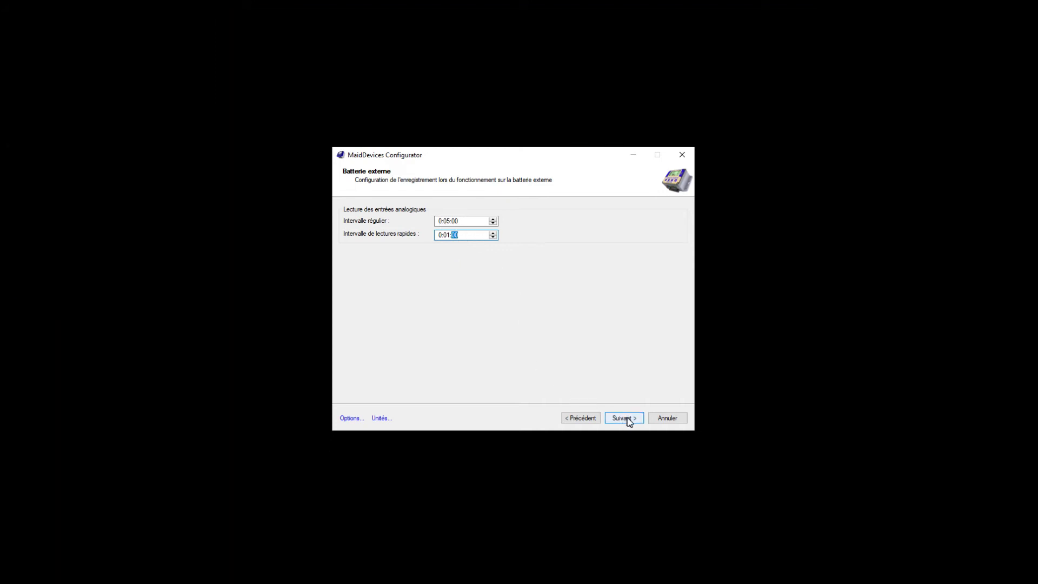
click(627, 418)
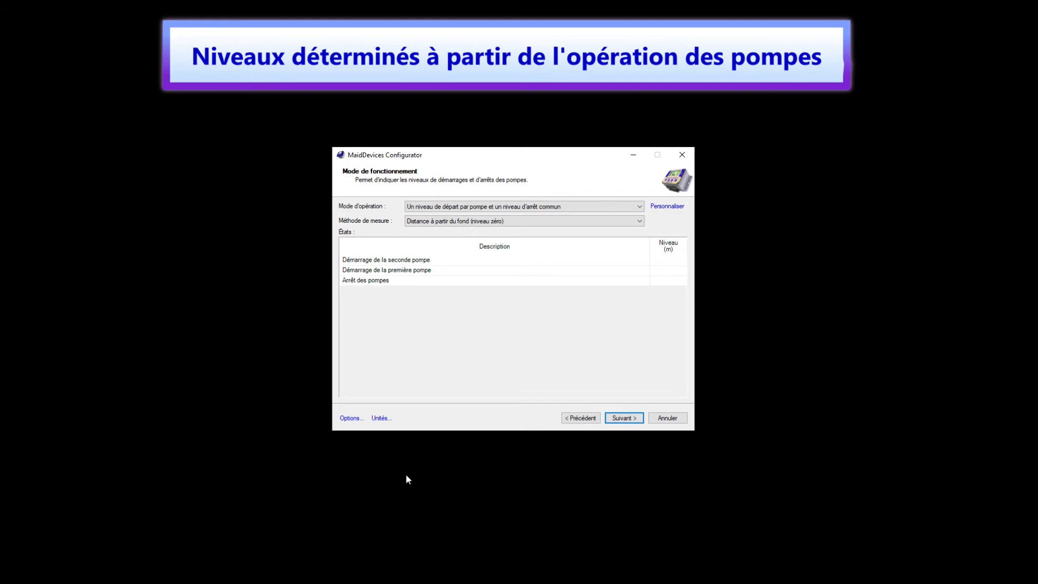
Set Méthode de mesure to Distance depuis le haut, with second-pump start at 1,50 m, first-pump start at 1,80 m and stop at 3,00 m, and continue.
click(639, 207)
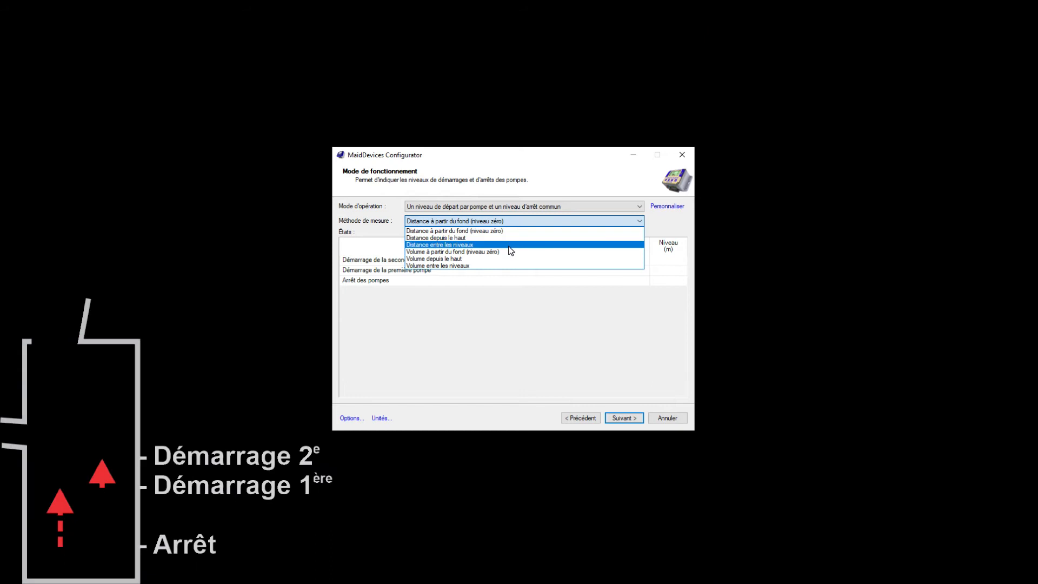
click(510, 246)
click(521, 222)
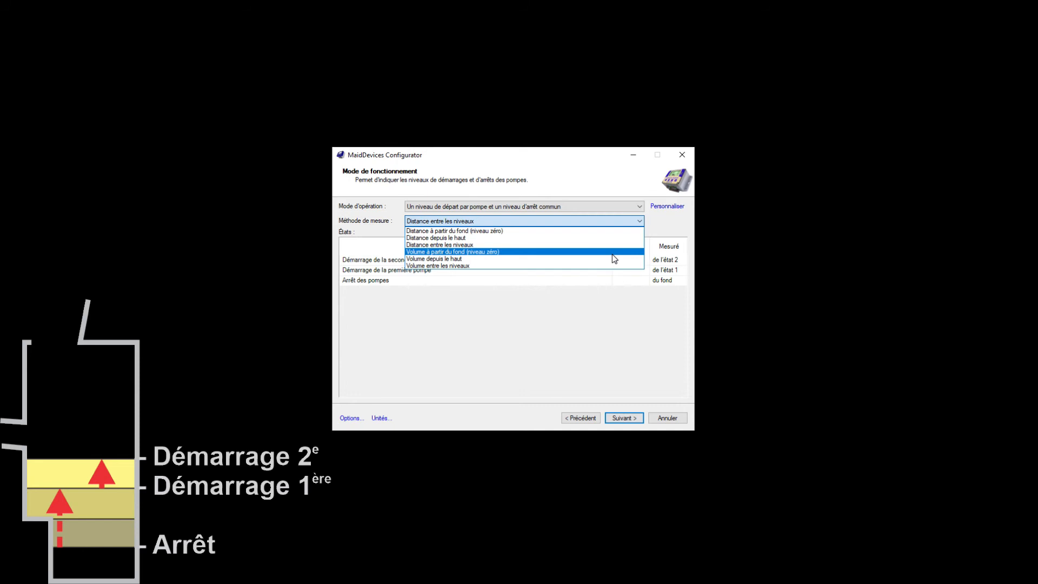
click(436, 237)
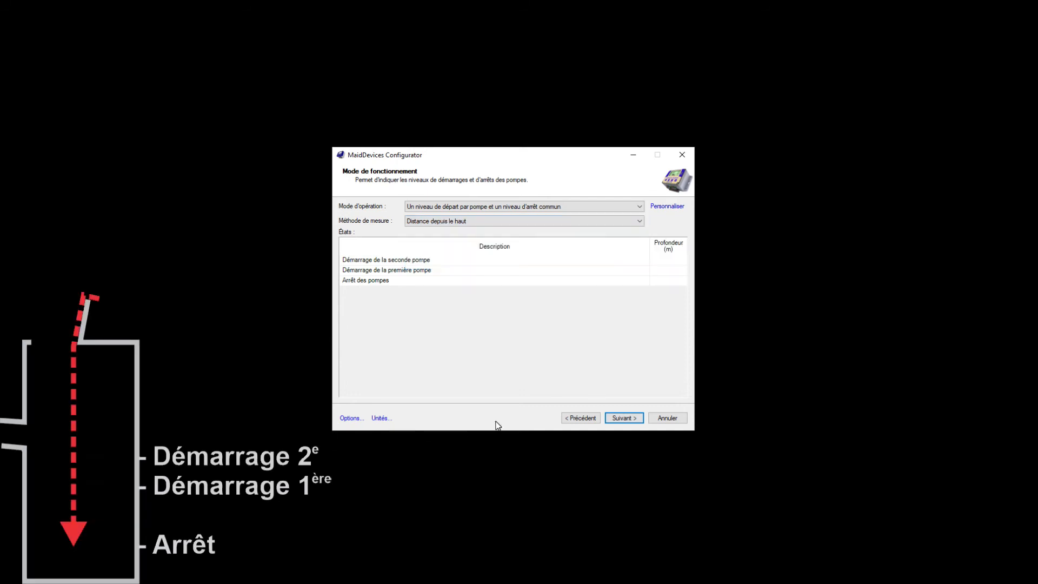
click(670, 280)
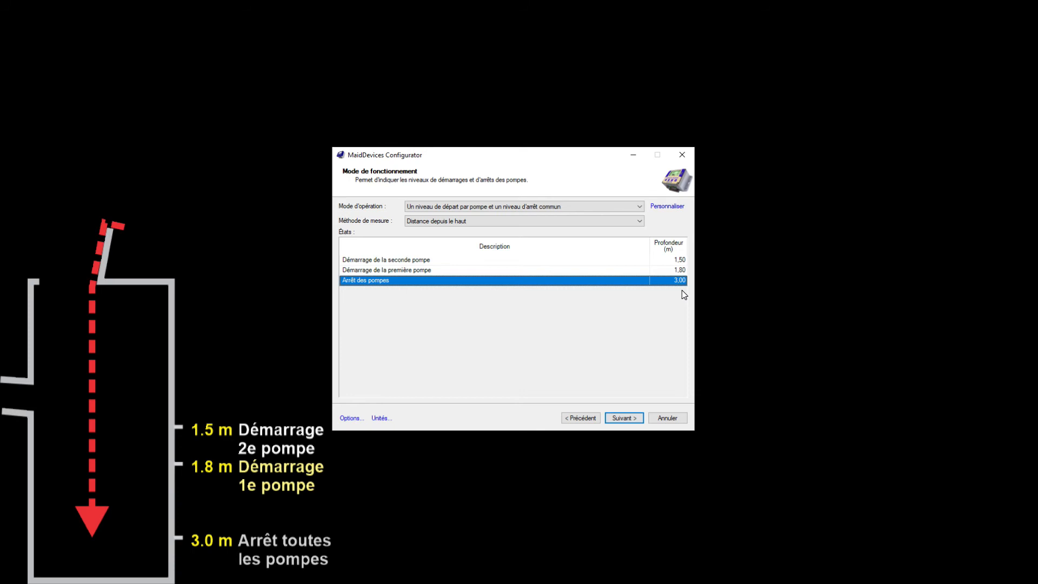
click(631, 419)
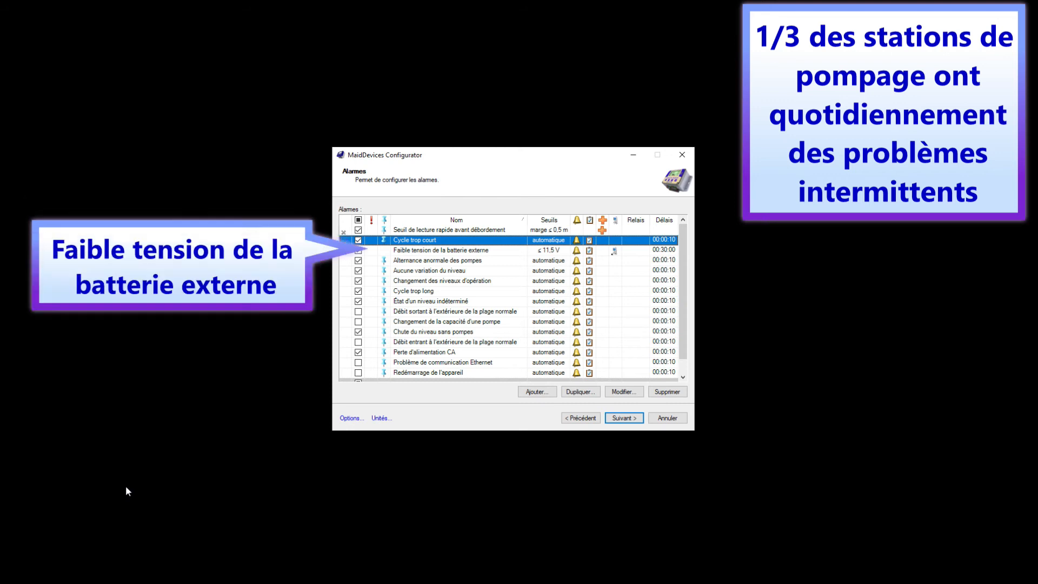
Review the alarms from Faible tension de la batterie externe to Redémarrage de l'appareil, keeping État d'un niveau indéterminé enabled.
key(Down)
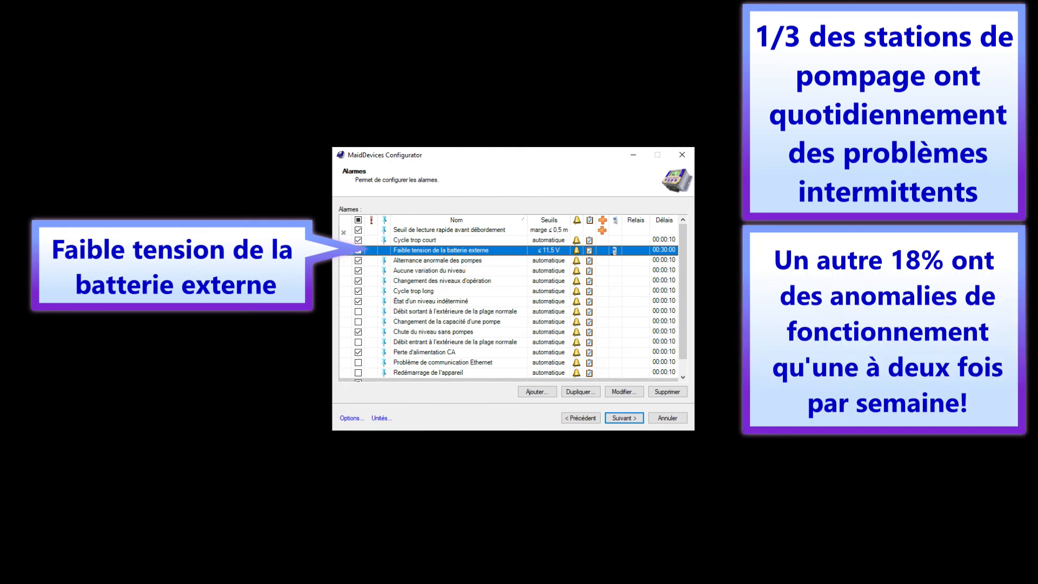
key(Down)
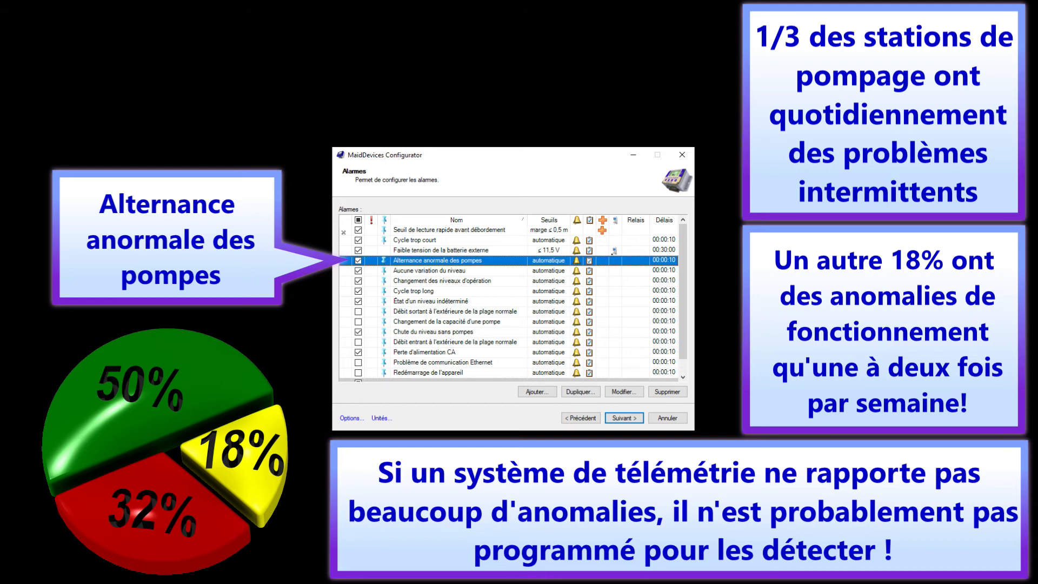
click(429, 270)
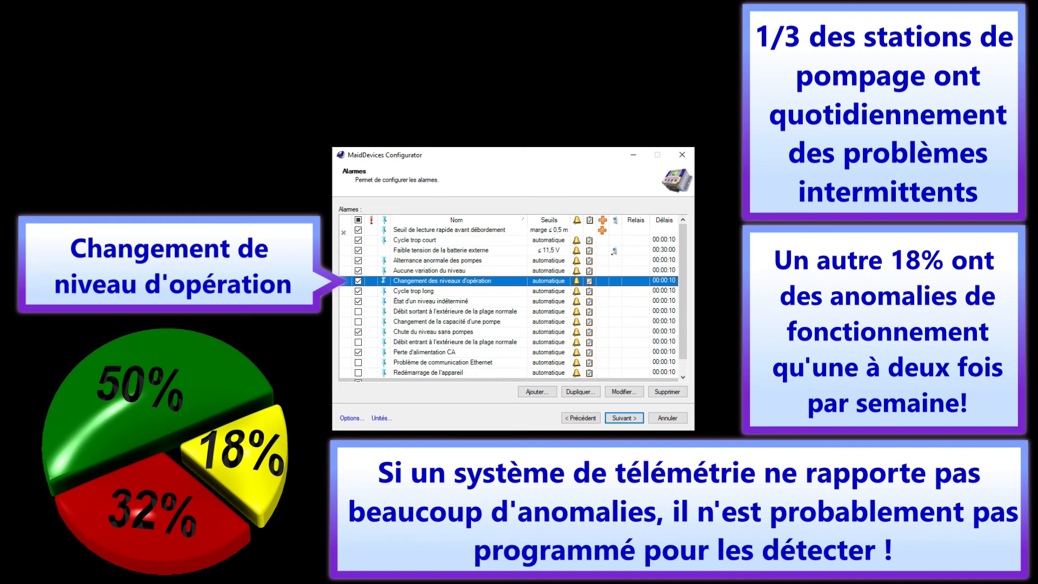
click(377, 292)
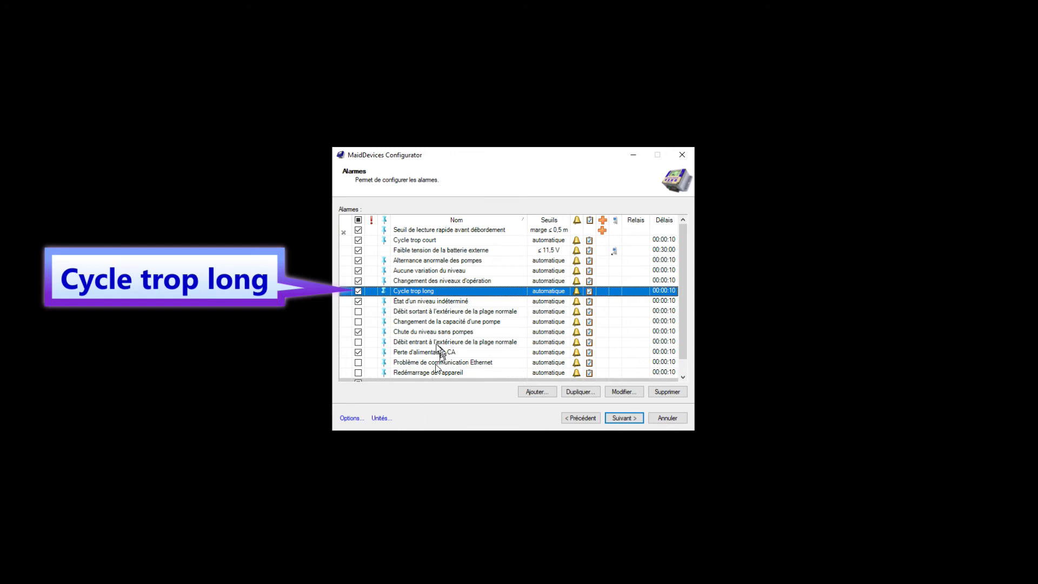
key(Down)
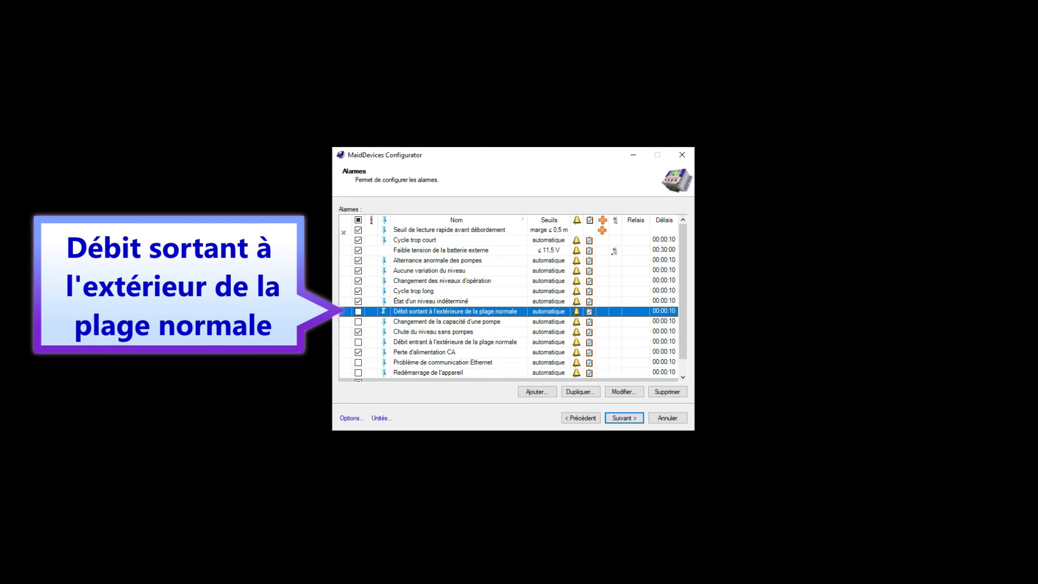
click(447, 322)
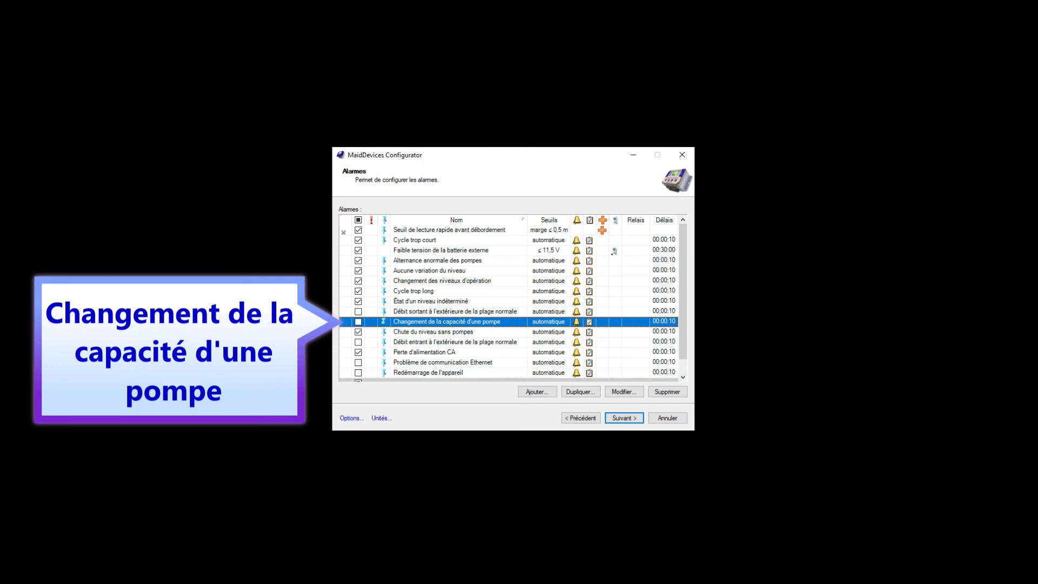
click(433, 332)
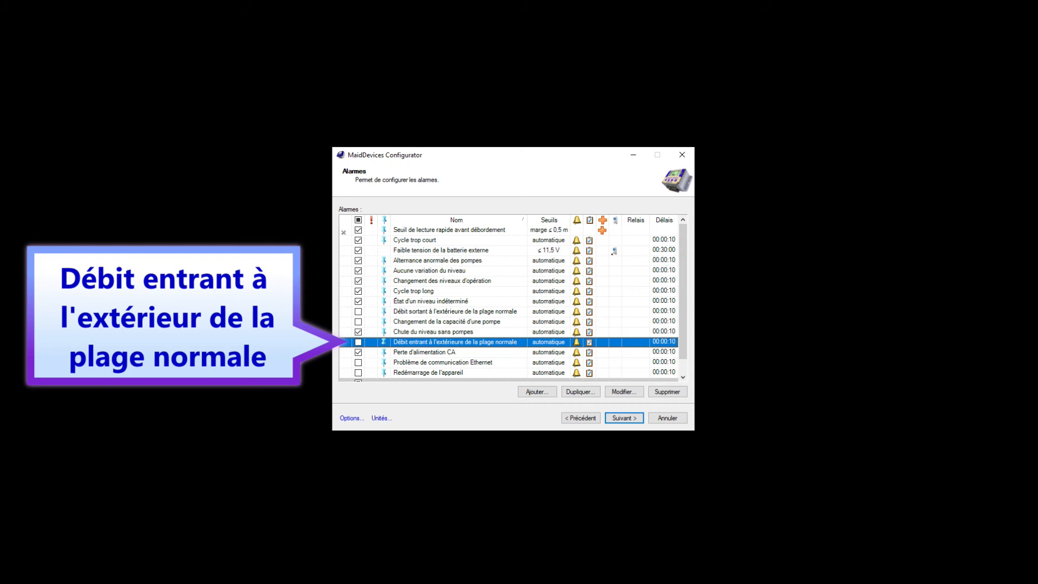
click(424, 351)
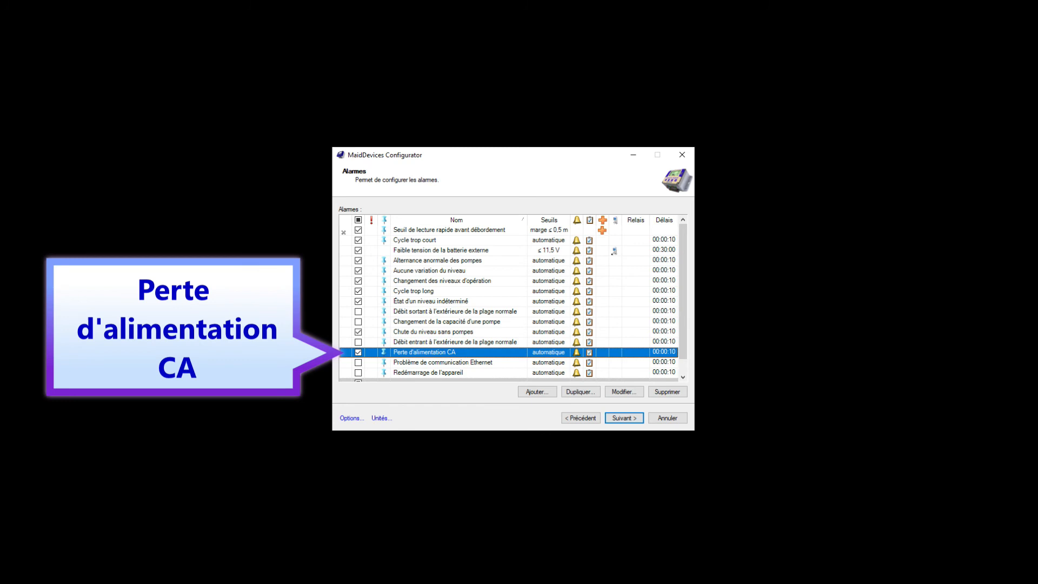
click(441, 364)
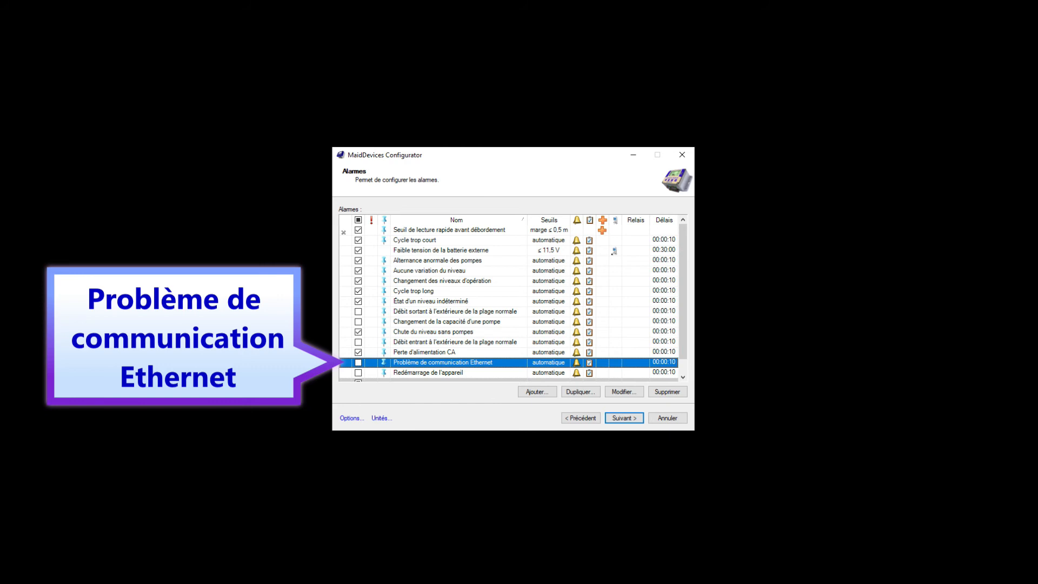
click(428, 373)
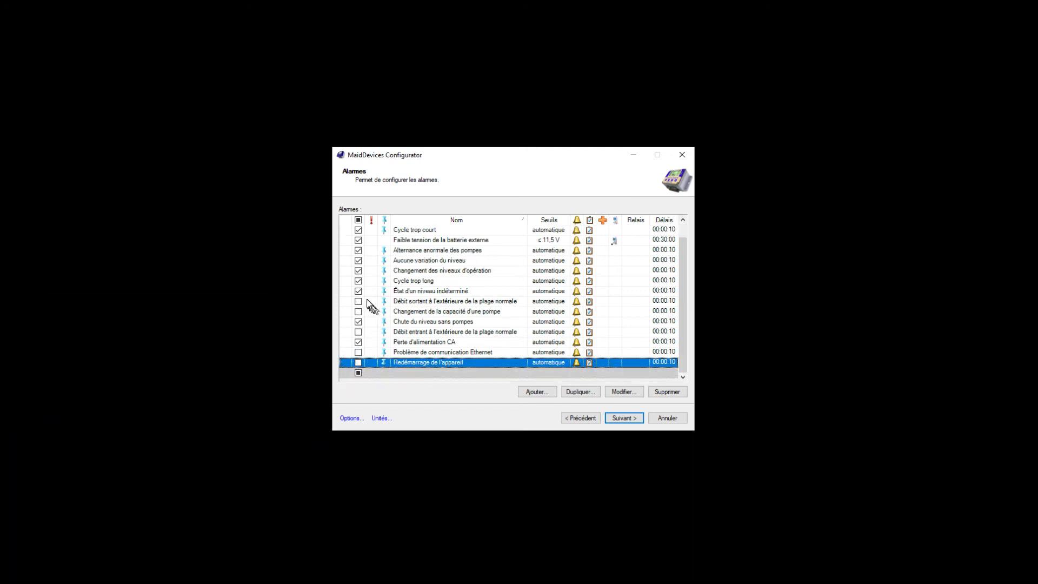
click(359, 292)
click(359, 292)
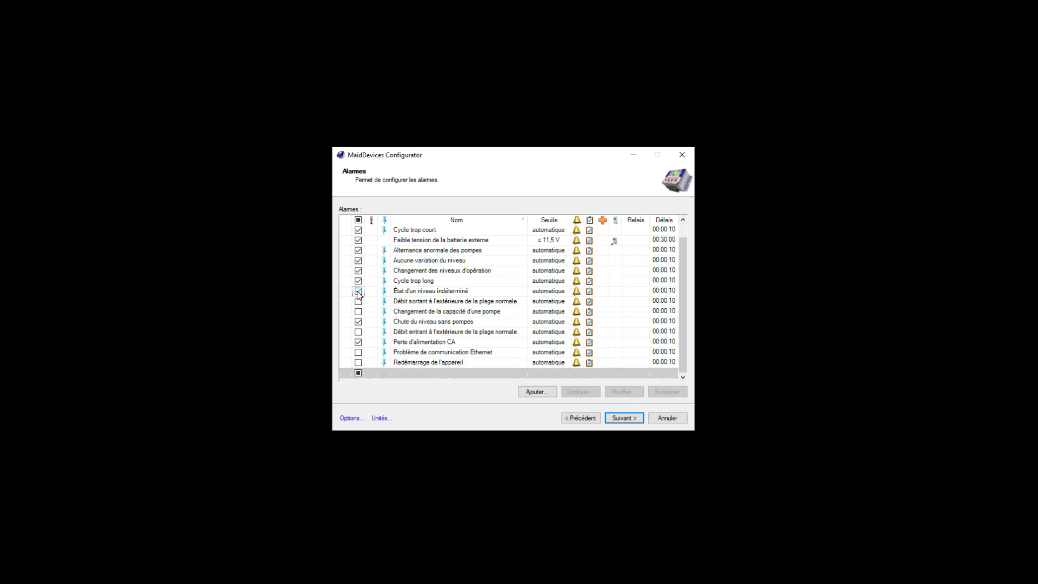
Start a new alarm of type Valeur trop élevée (ou présente) for the event type Pompe 1 (phase 1).
click(537, 390)
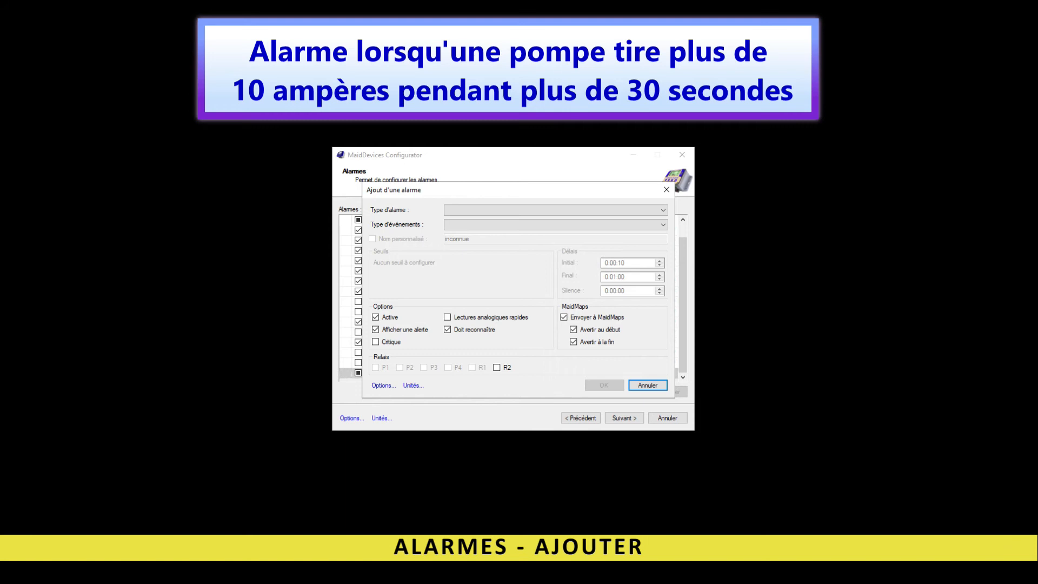
click(663, 212)
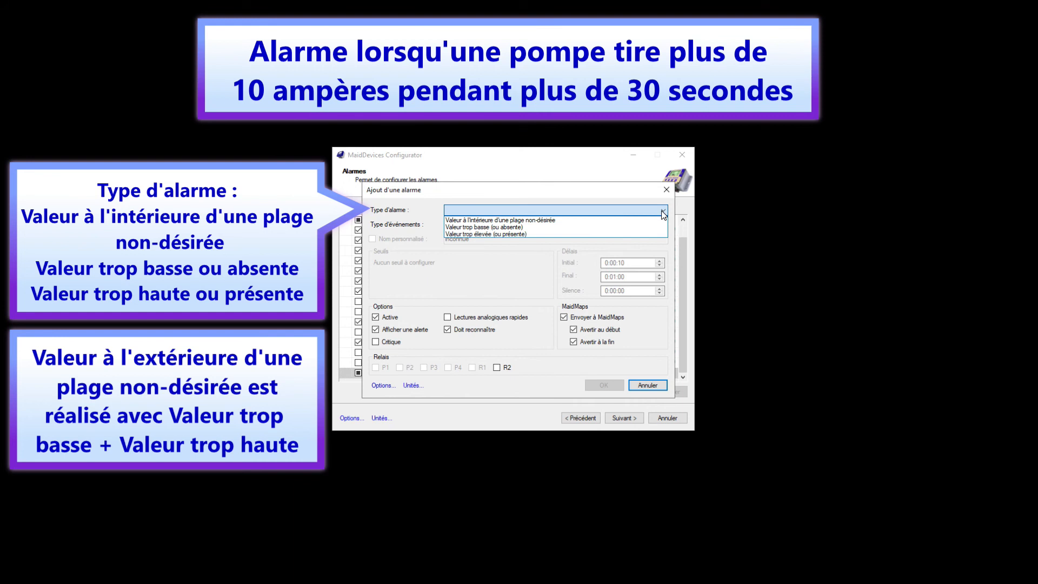
click(581, 233)
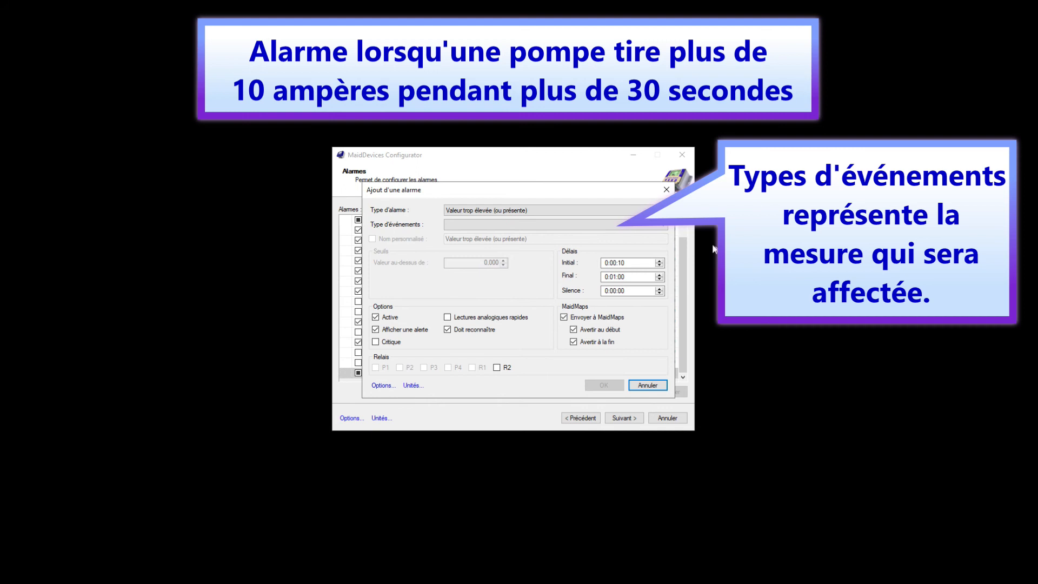
key(alt+Down)
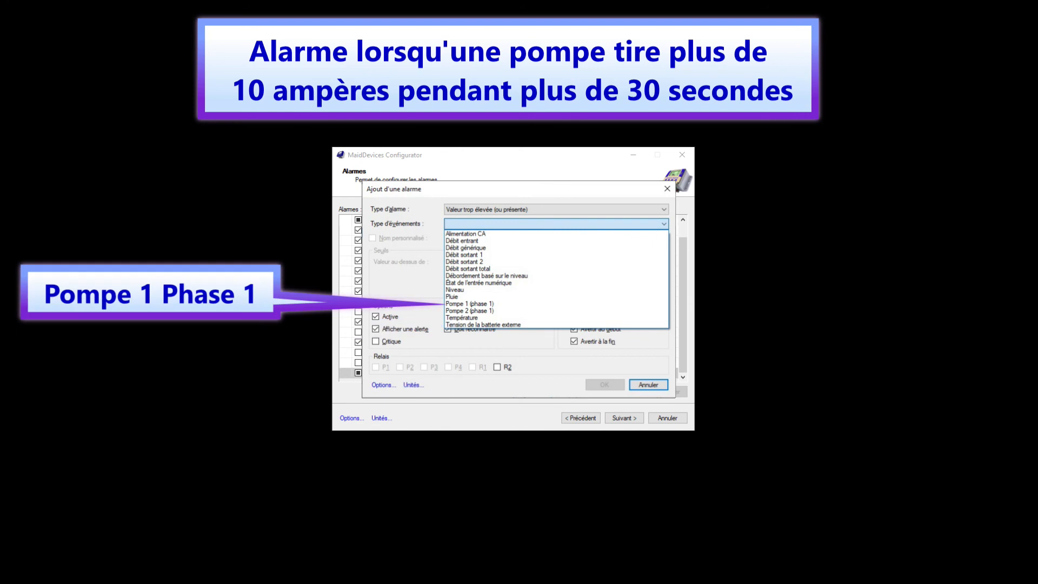
click(470, 304)
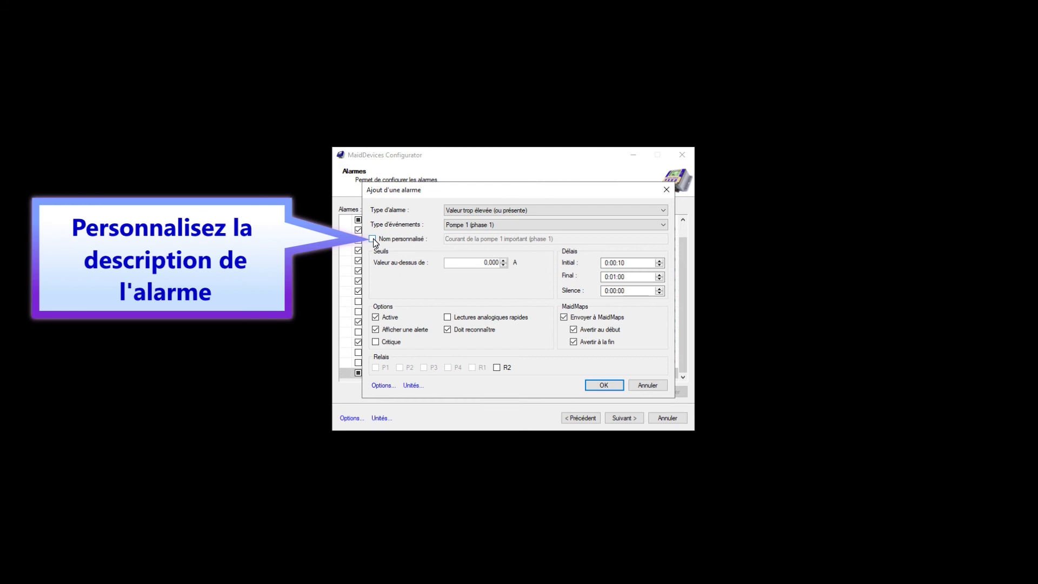
Give the alarm the custom name Pompe 1 courrant élevé and set its Valeur au-dessus de threshold to 10 A.
click(372, 238)
click(537, 240)
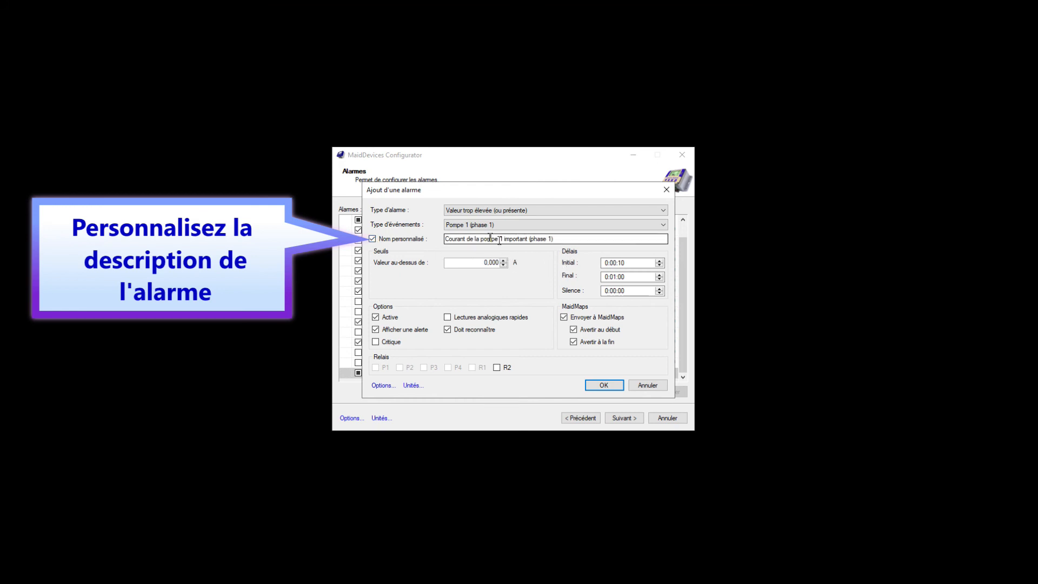
click(601, 240)
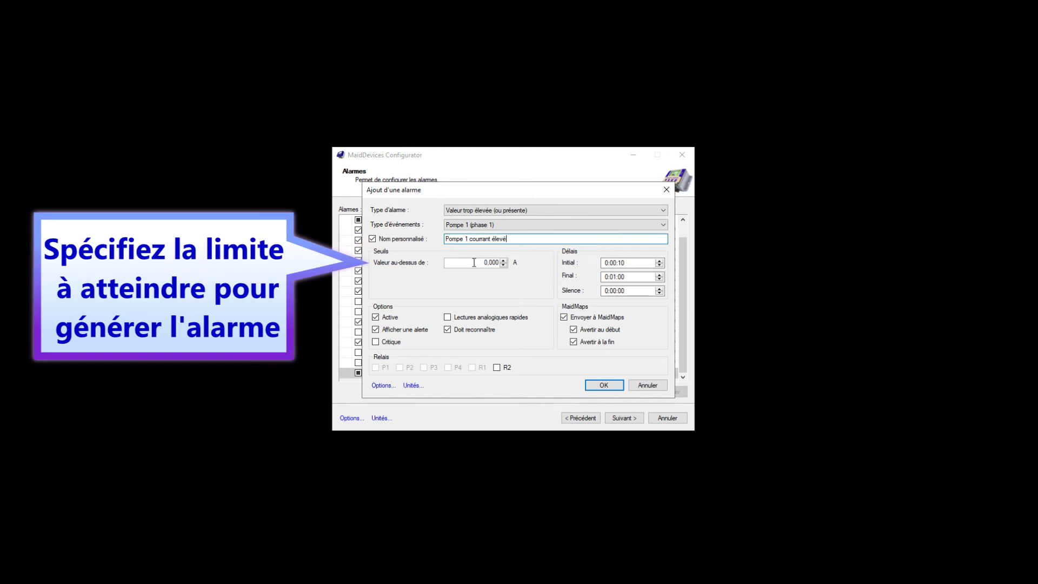
drag(476, 263, 500, 263)
text(10)
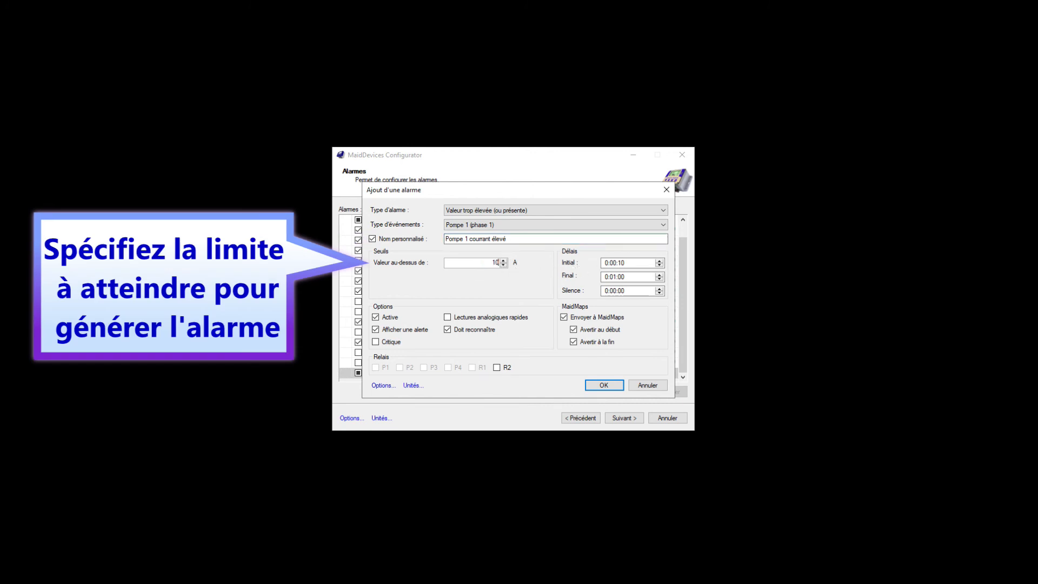
Set the alarm's Initial delay to 0:00:05, keeping Final at 0:01:00 and Silence at 0:00:00.
click(630, 262)
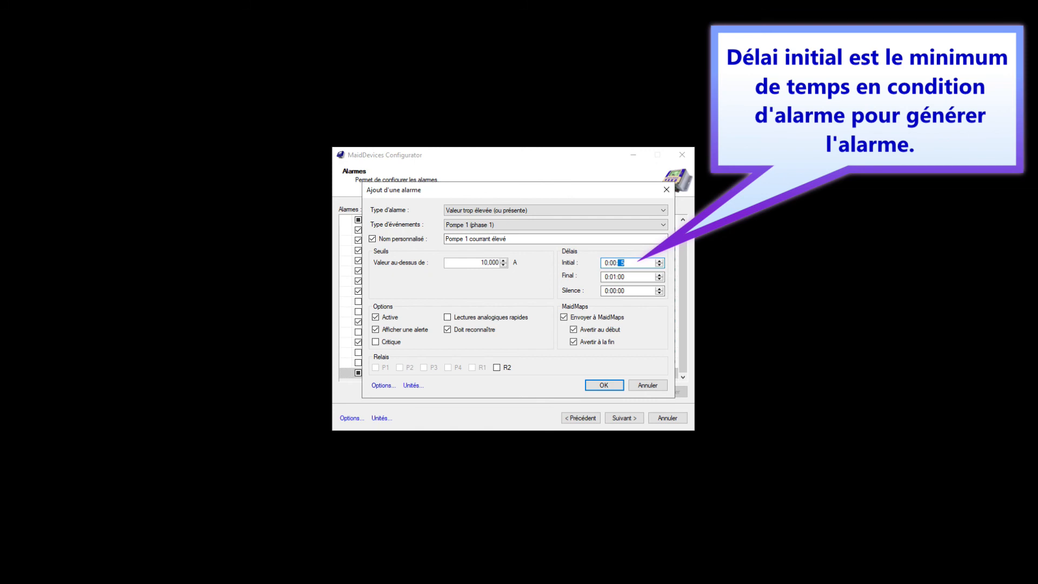
text(5)
click(643, 278)
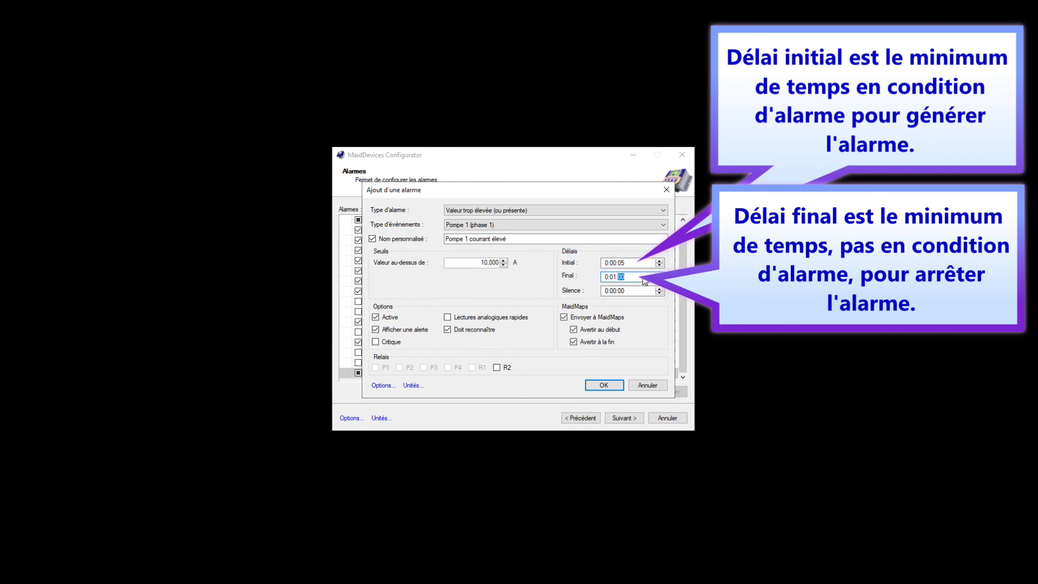
click(646, 294)
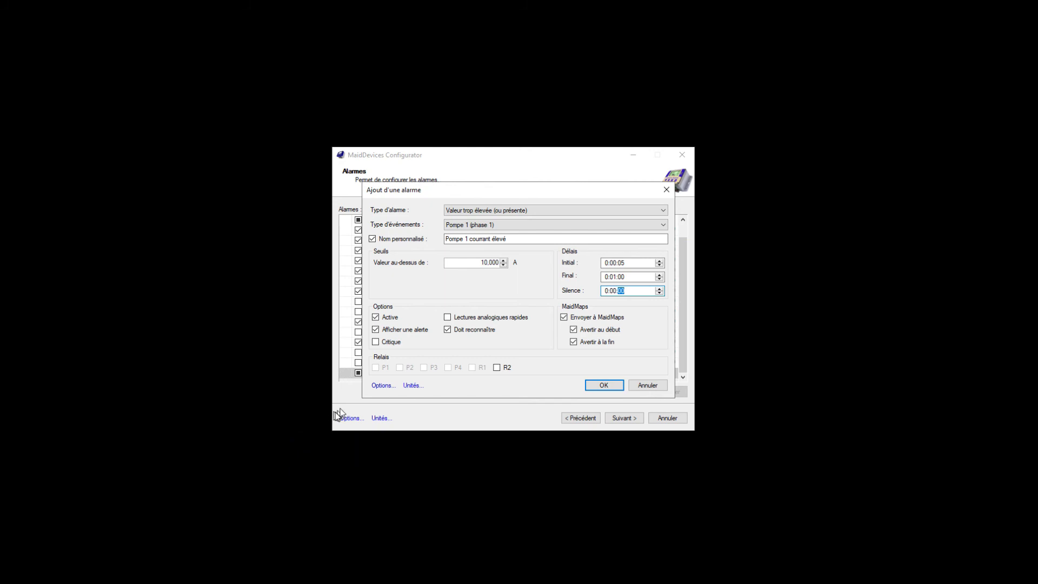
Mark the alarm as Critique with Active, Afficher une alerte and Doit reconnaître enabled, assign relay R2, and add it to the list.
click(375, 319)
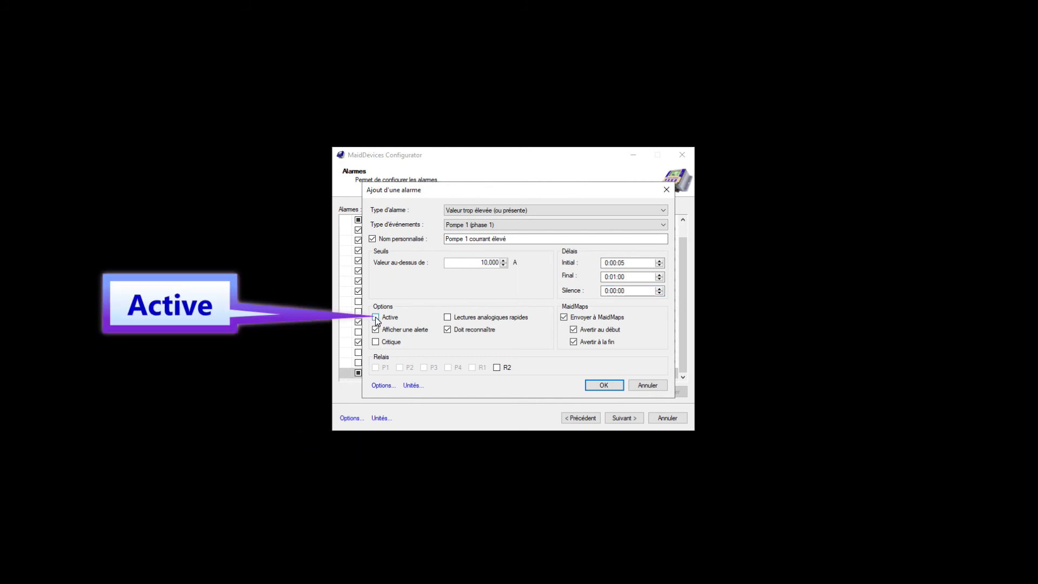
click(376, 318)
click(376, 330)
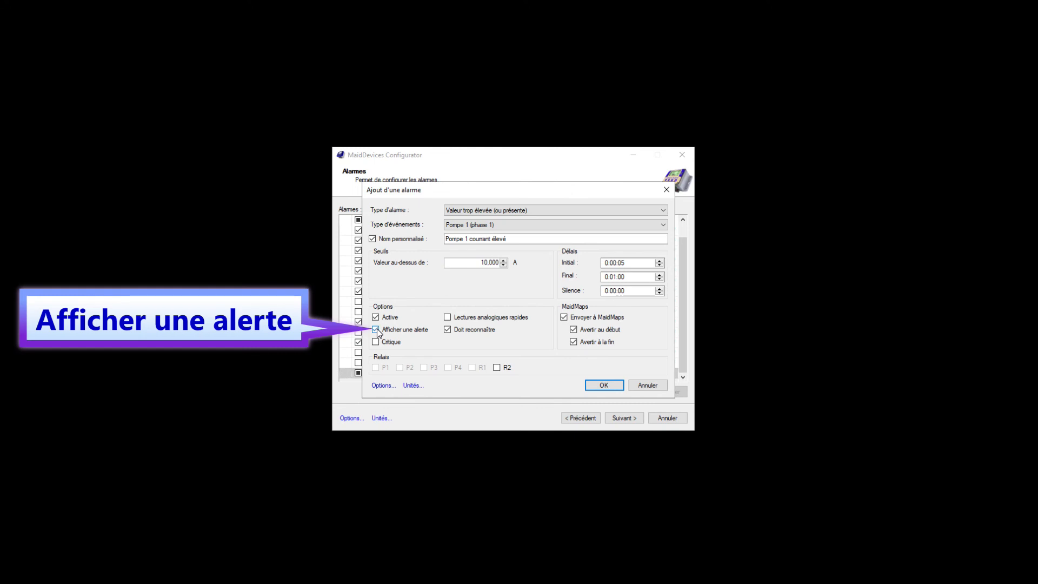
click(376, 342)
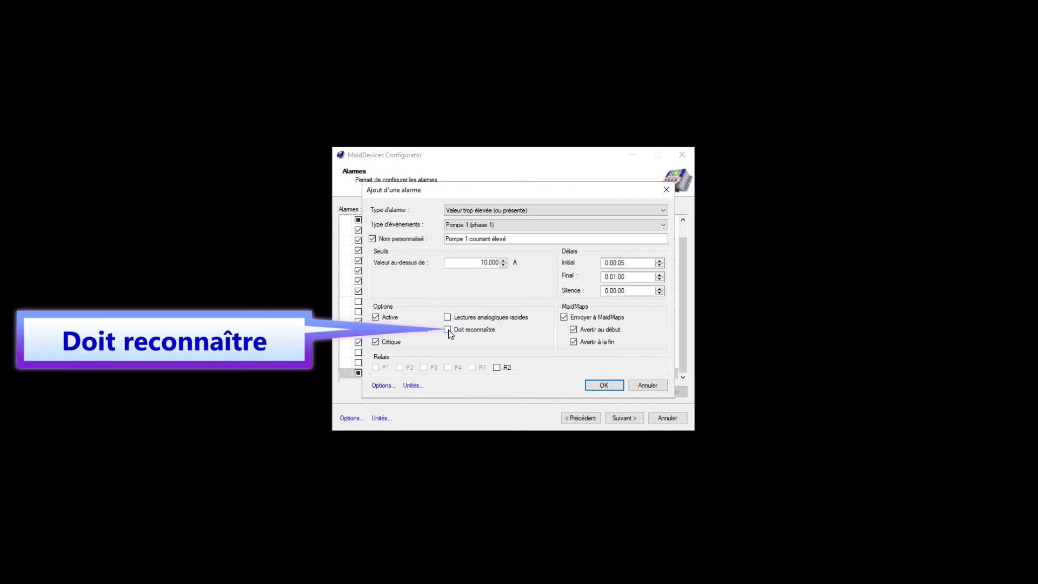
click(448, 329)
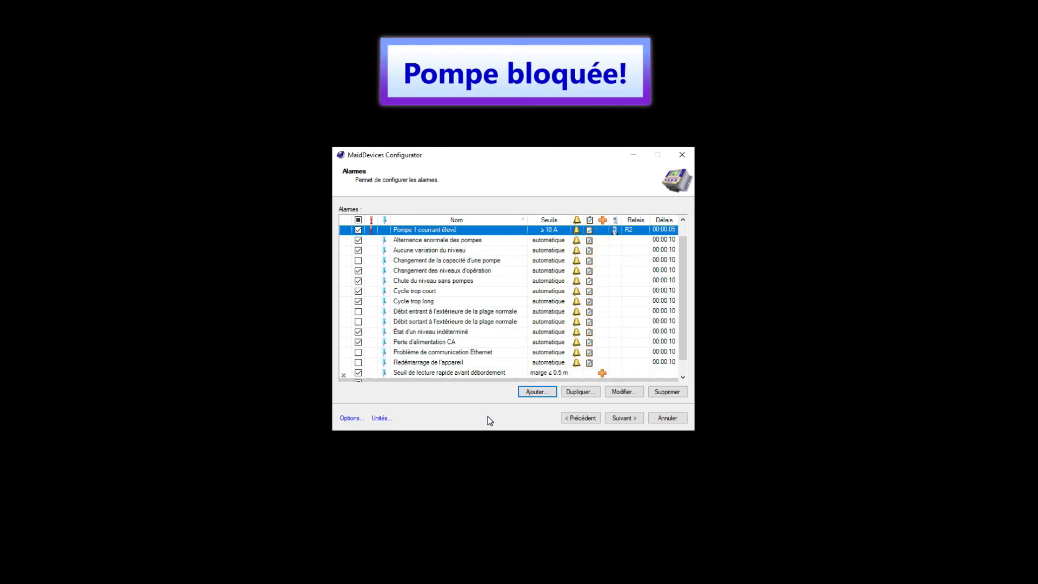
Start another alarm of type Valeur à l'intérieure d'une plage non-désirée for the event type Pompe 1 (phase 1).
click(537, 393)
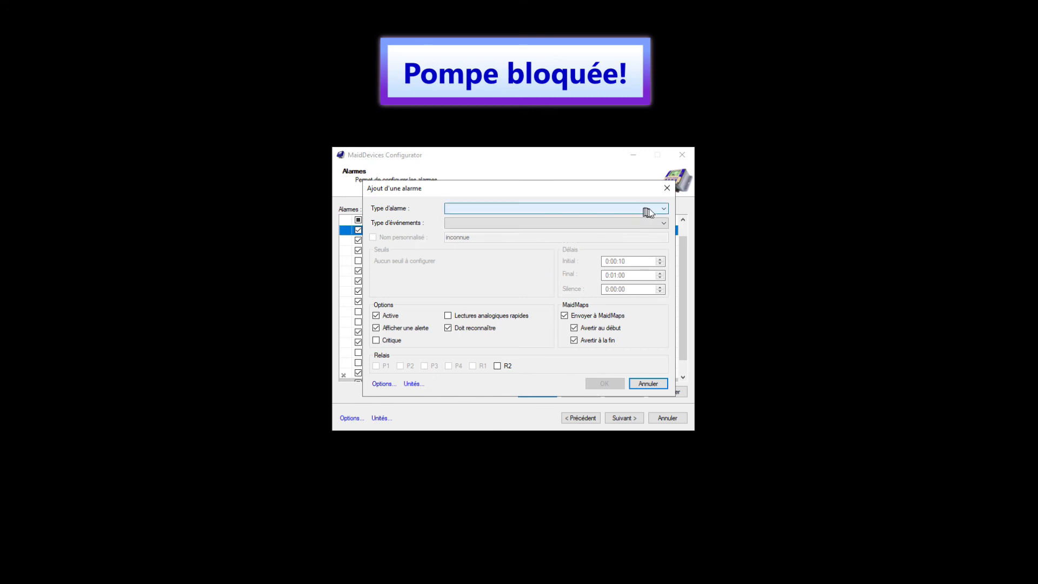
click(663, 210)
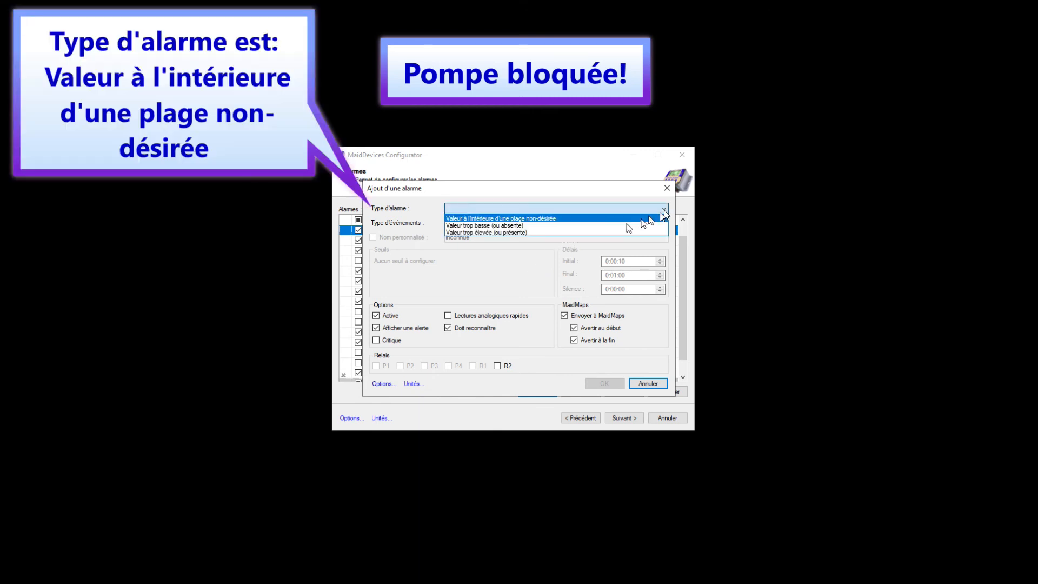
click(612, 218)
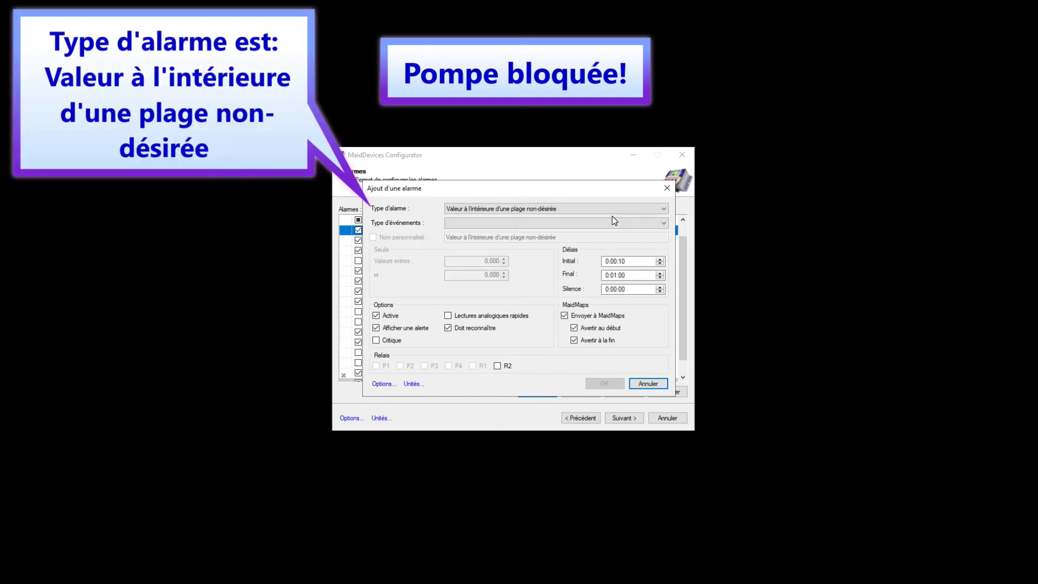
click(663, 223)
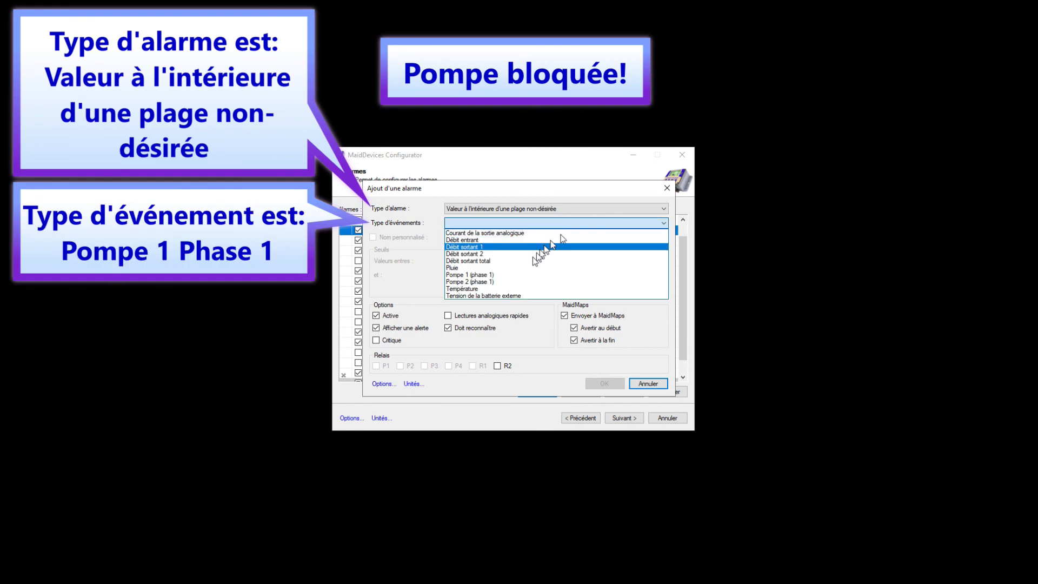
click(523, 277)
Give the alarm the custom name Pompe 1 bloquée and set its abnormal range between 2 and 7 A.
click(373, 236)
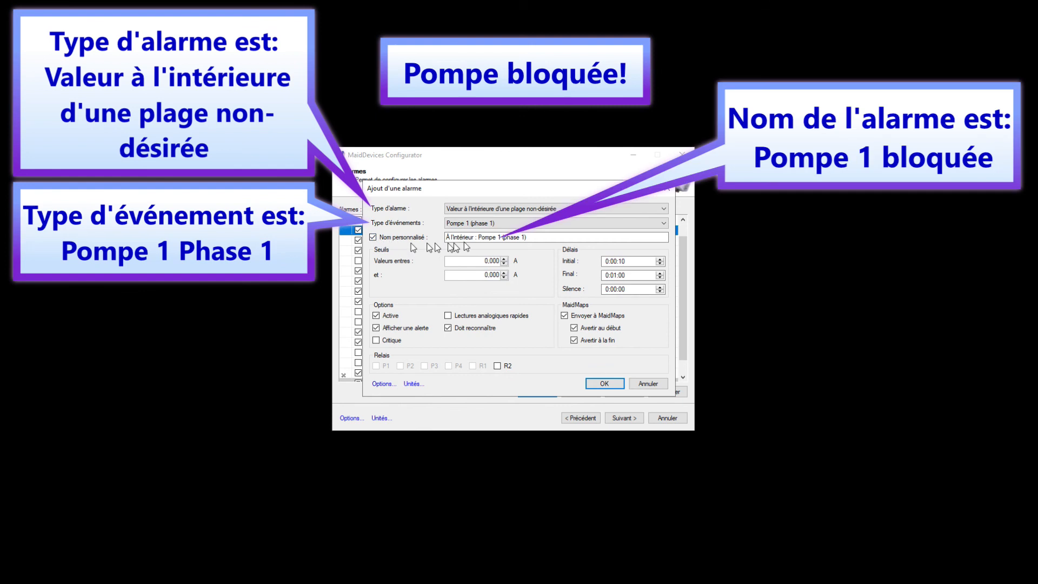
drag(540, 239, 382, 238)
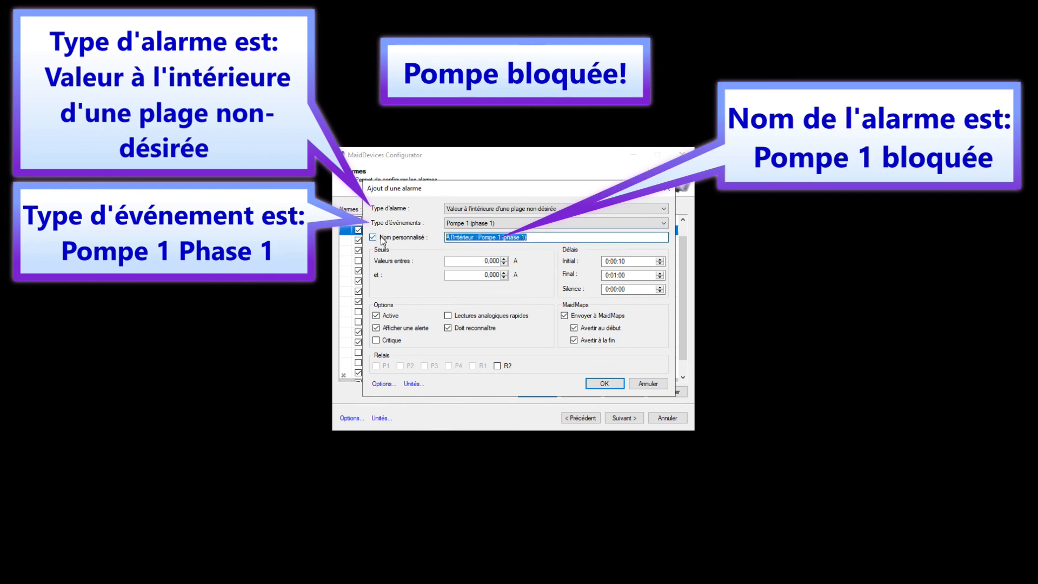
text(Pompe 1 bloquée)
drag(460, 263, 522, 260)
text(2)
drag(476, 276, 567, 273)
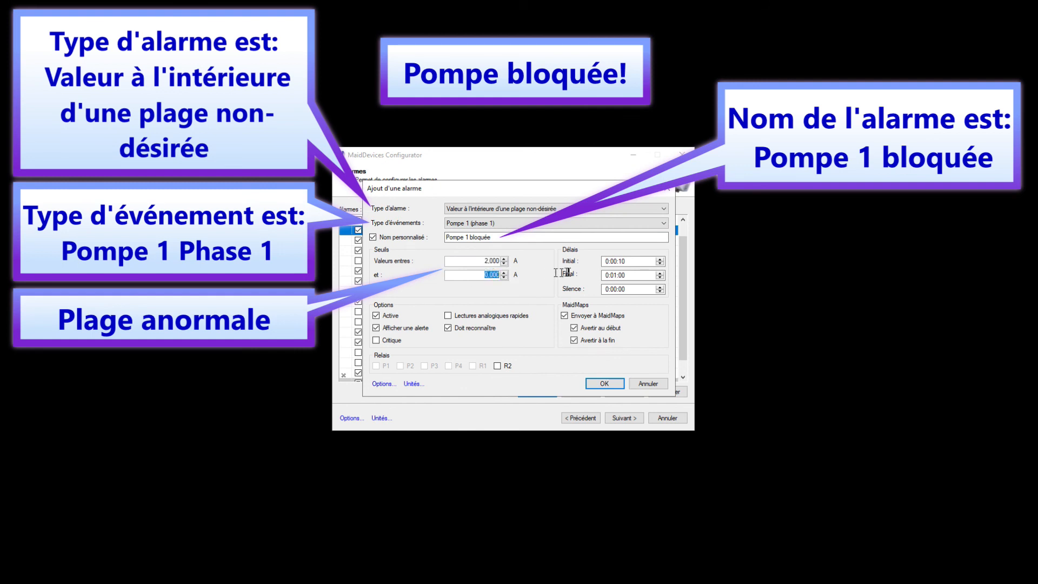
text(7)
Set the blocked-pump alarm's Initial delay to 0:00:30, mark it as Critique and add it to the list.
drag(635, 261, 619, 261)
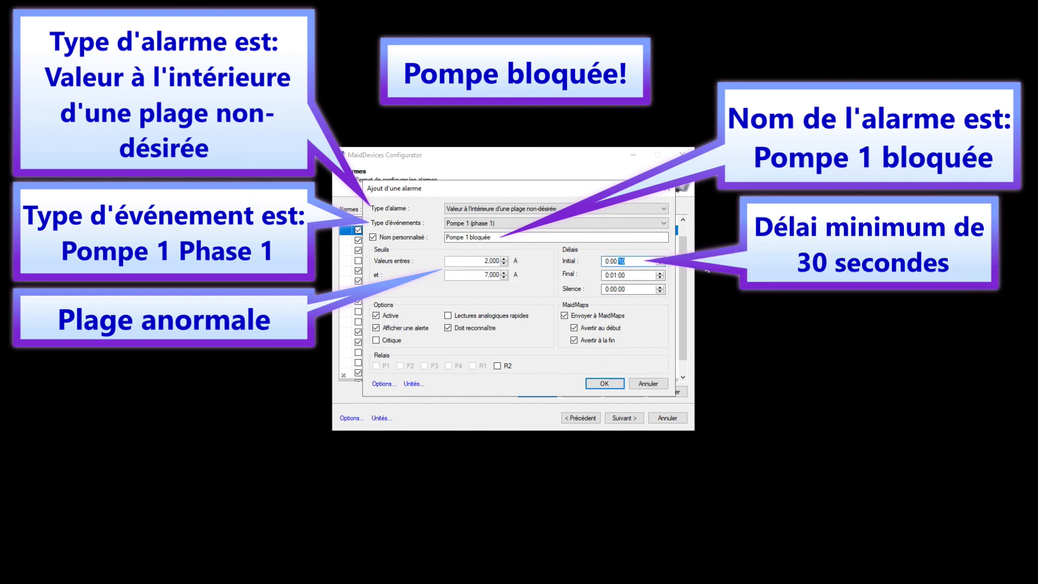
click(376, 340)
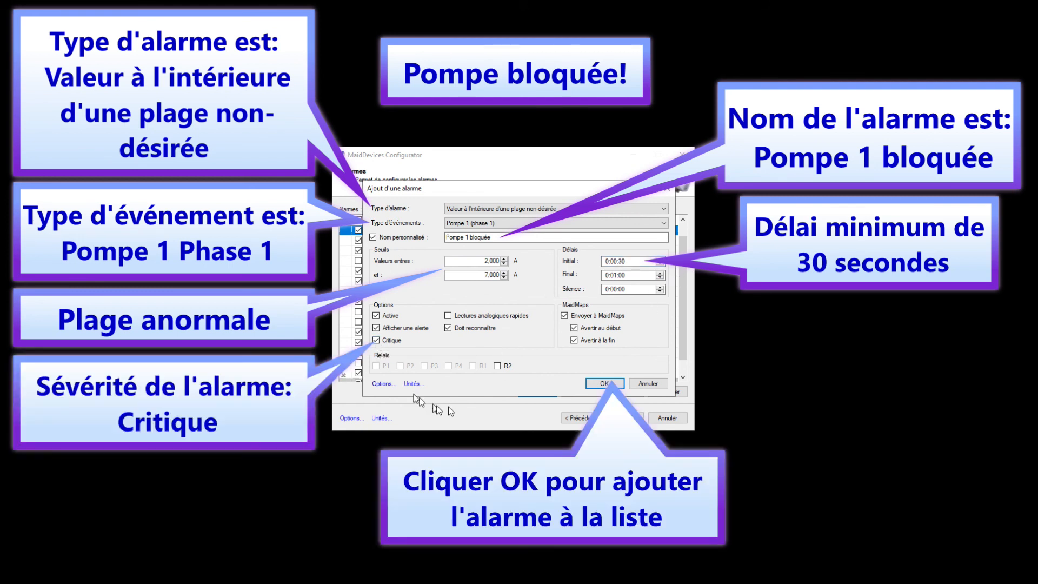
click(604, 383)
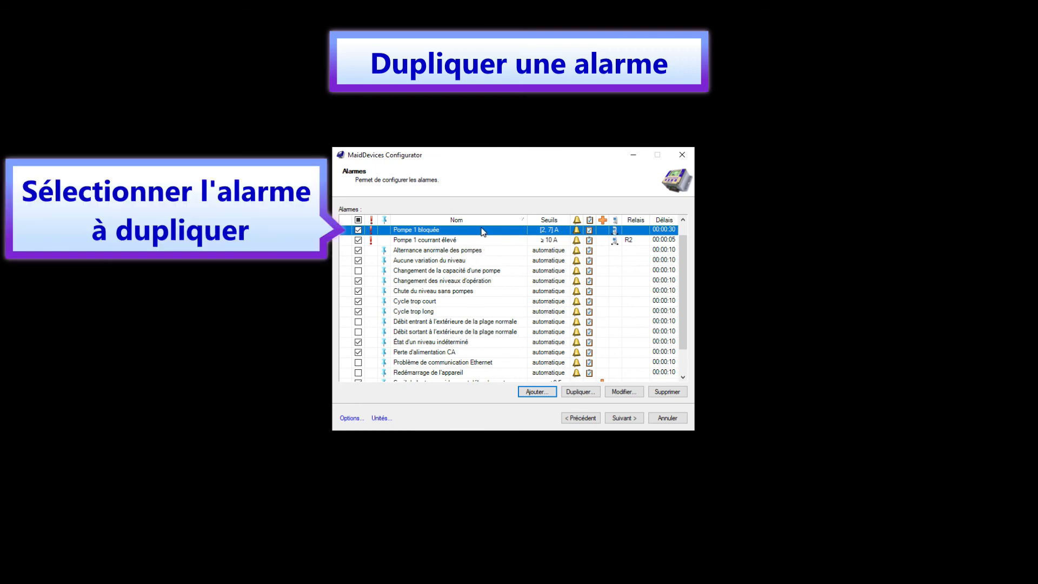
Duplicate the Pompe 1 bloquée alarm for Pompe 2 (phase 1) and name the copy Pompe 2 bloquée.
click(583, 394)
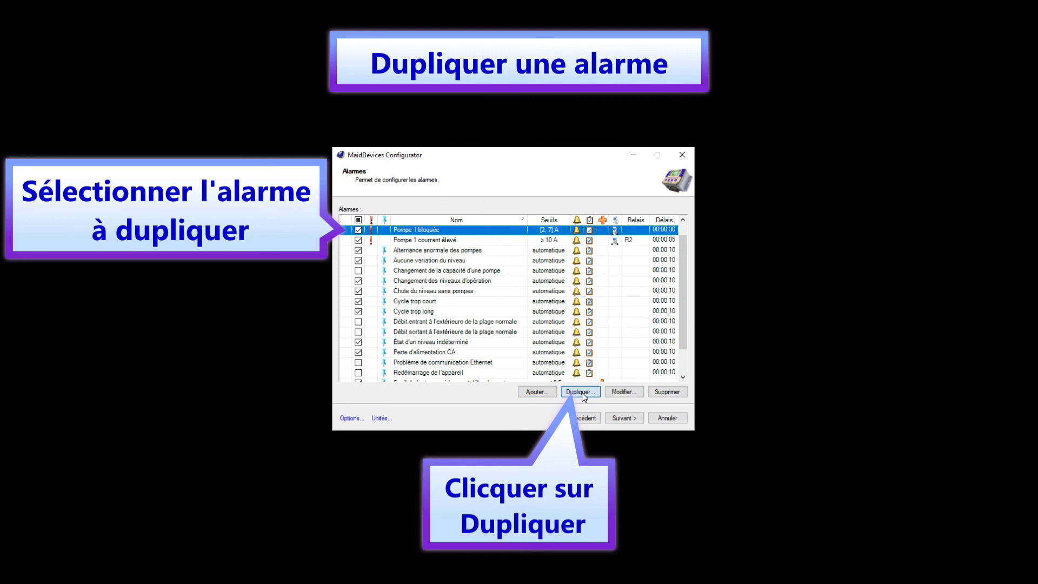
click(557, 226)
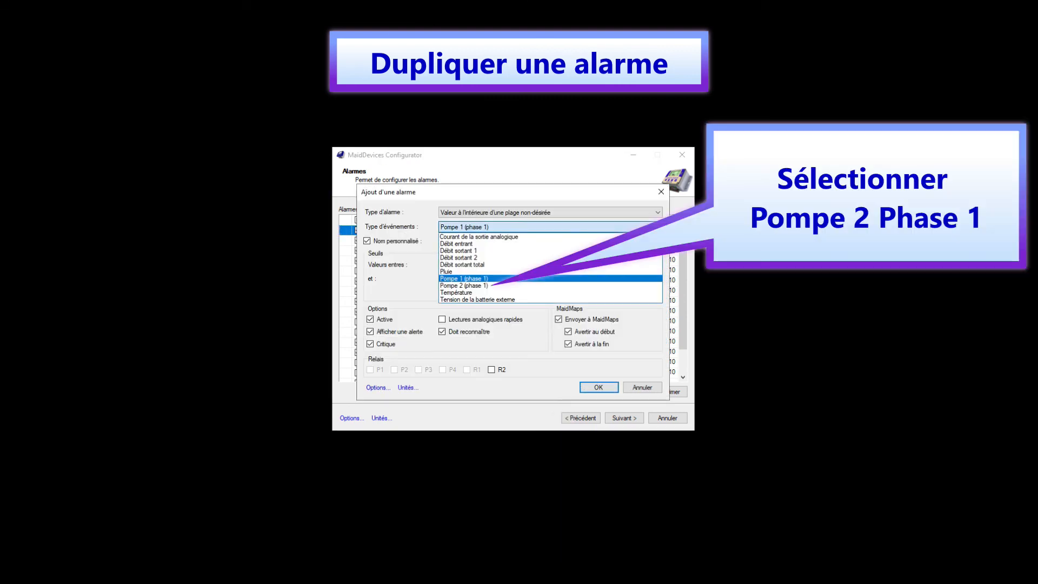
click(559, 286)
click(462, 241)
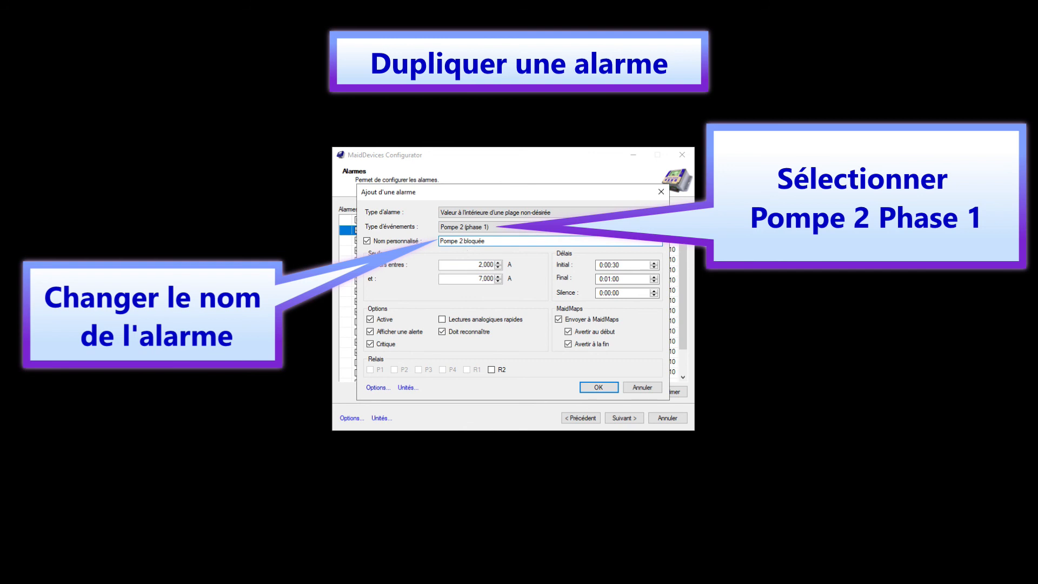
key(BackSpace)
text(2)
click(598, 388)
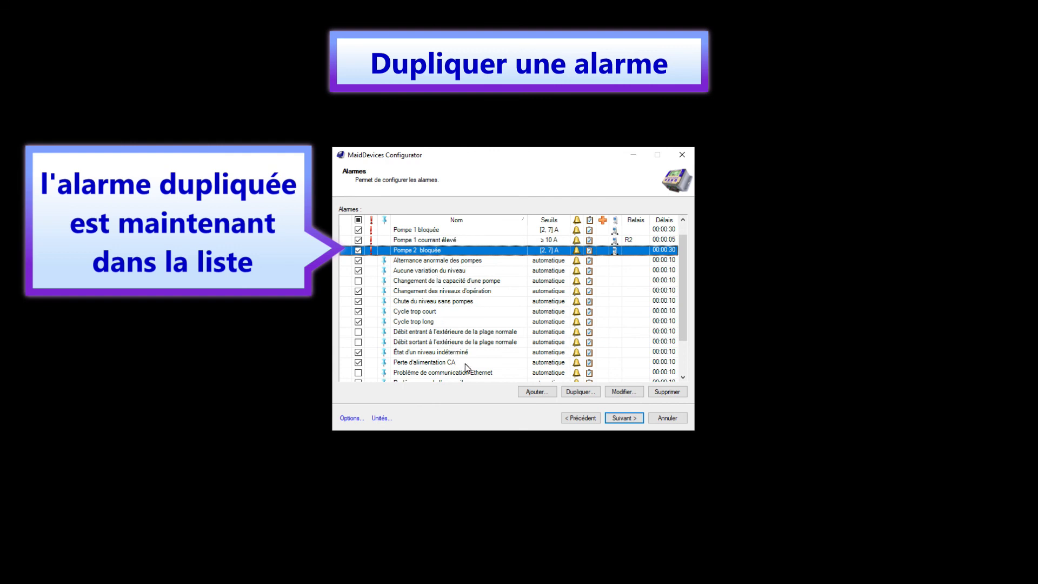
In the communication settings, keep MaidMaps data at à chaque 5 minutes and data files at une fois par jour, and continue to the save folder.
click(624, 419)
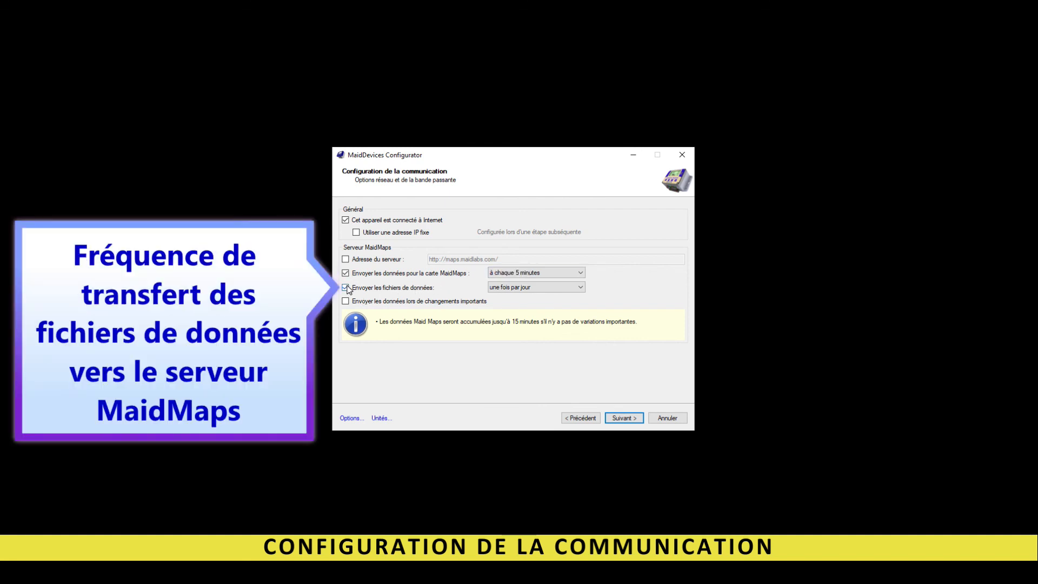
click(581, 272)
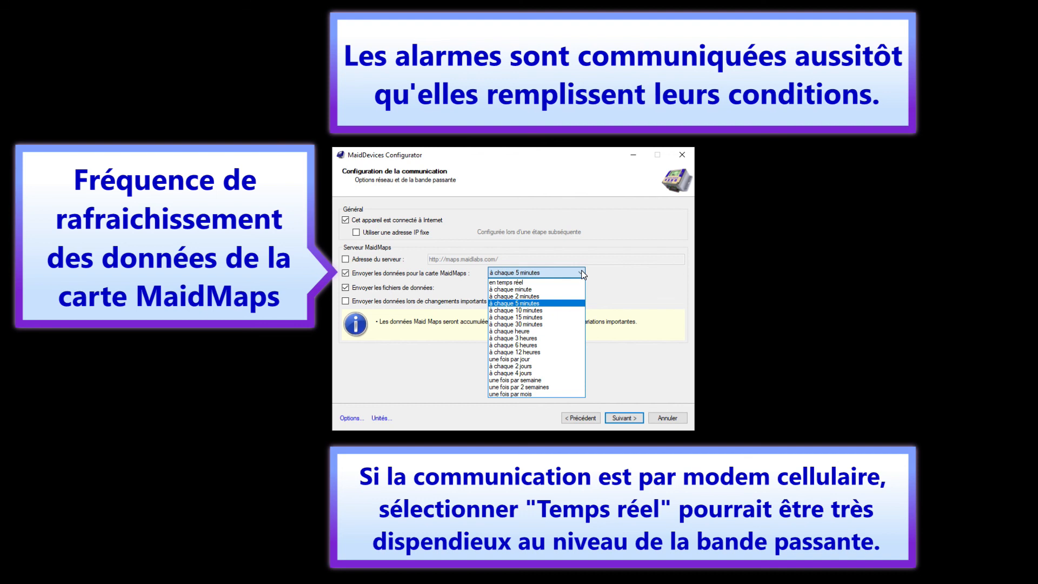
click(580, 302)
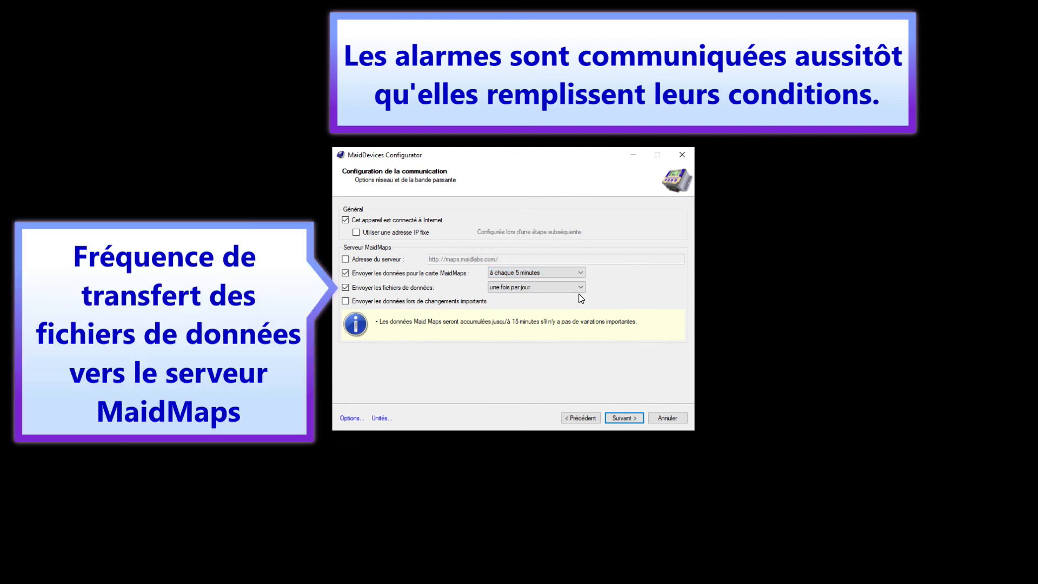
click(580, 290)
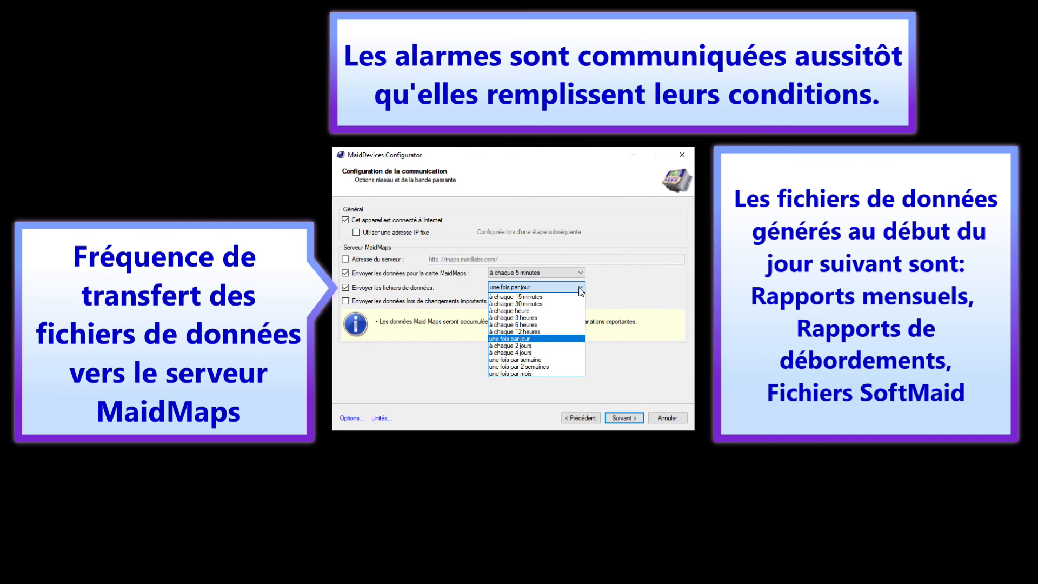
click(572, 339)
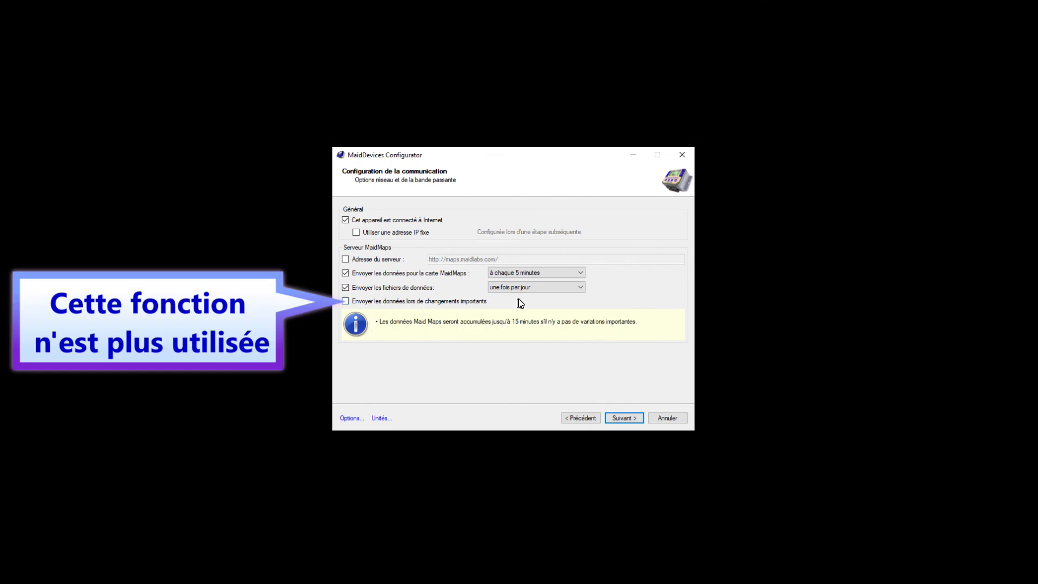
click(626, 419)
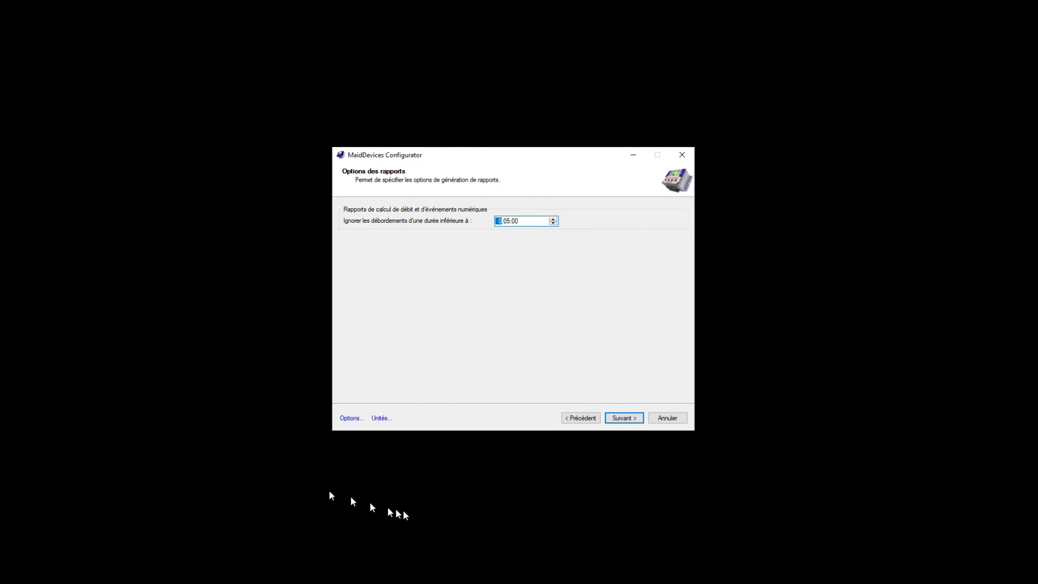
click(619, 420)
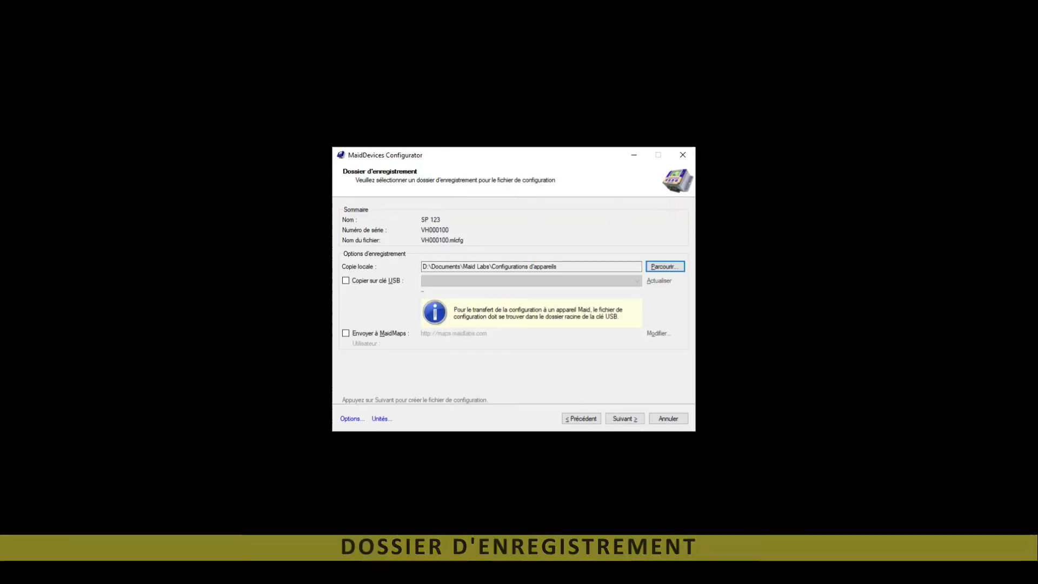